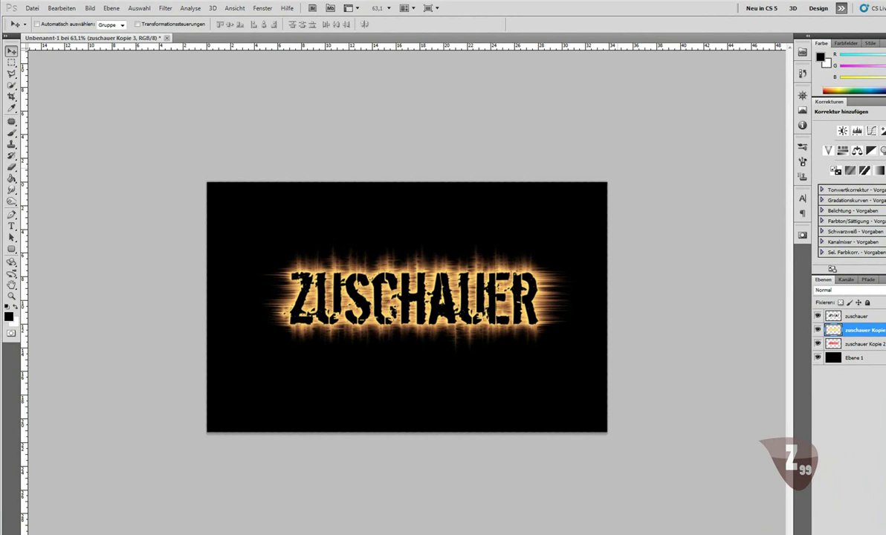
Step: Open the New document dialog from the Datei > Neu menu
click(30, 8)
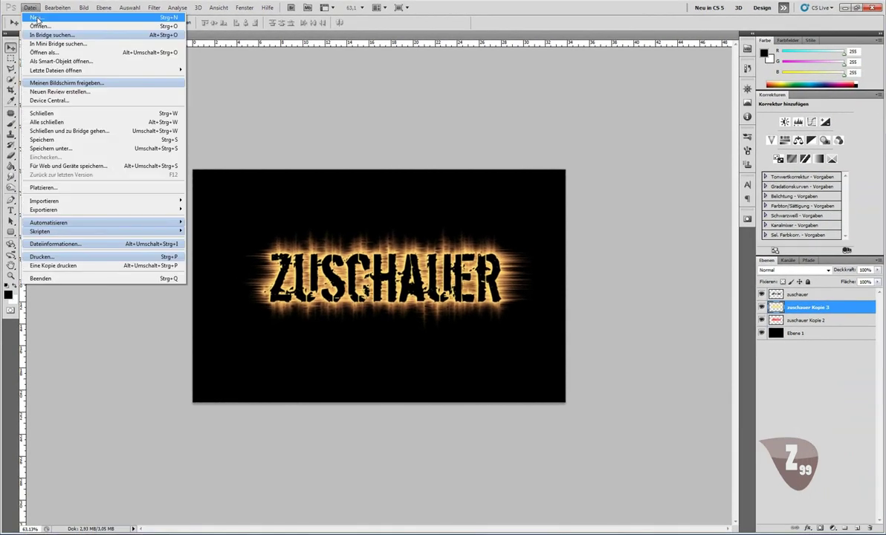
click(38, 18)
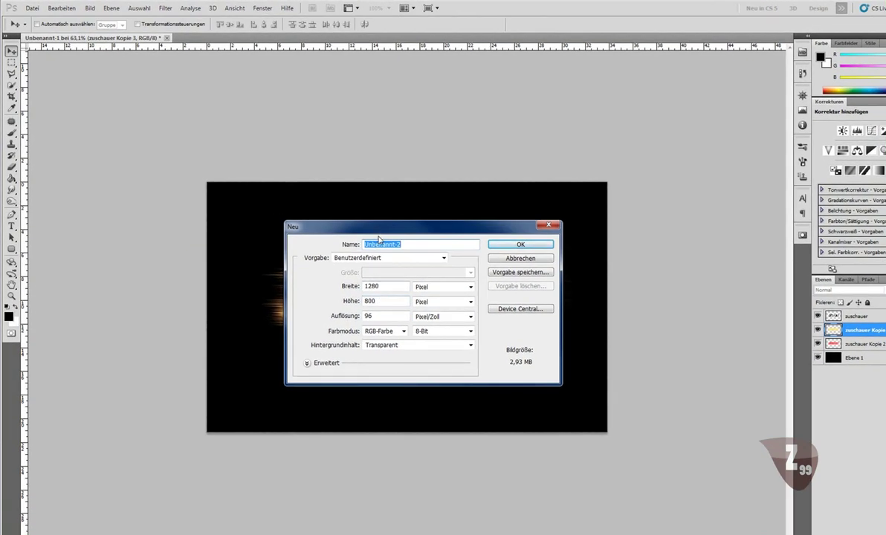
Step: Create the 1280 × 800 px transparent document and fill it solid black with the Paint Bucket
click(494, 245)
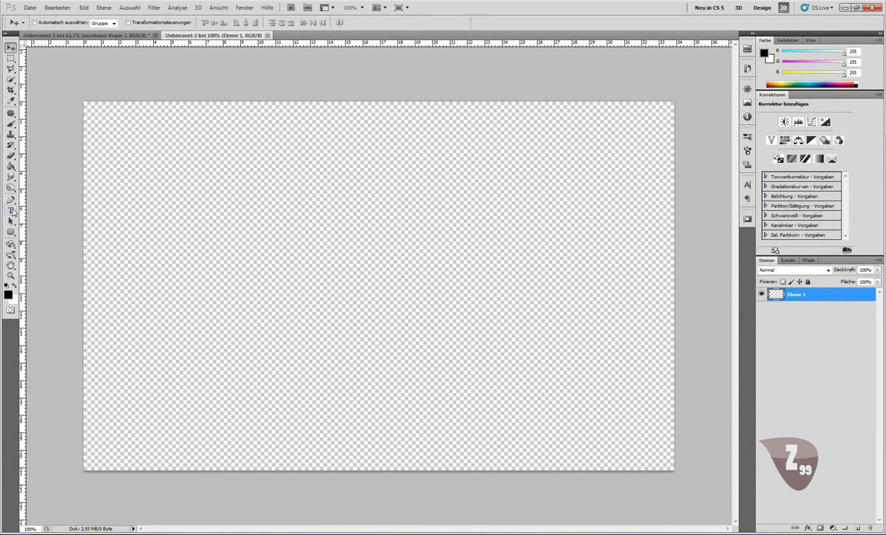
click(11, 167)
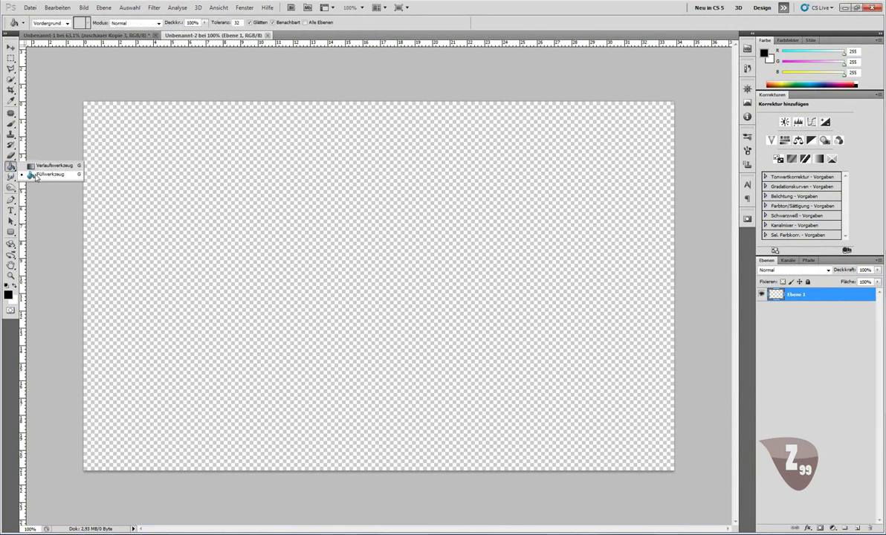
click(38, 175)
click(328, 238)
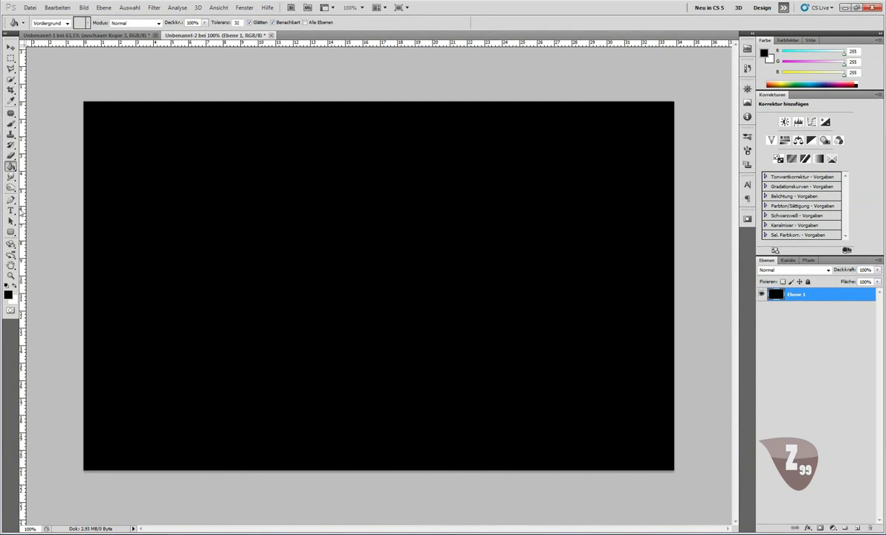
Step: Type ZUSCHAUER in white 193 pt Dirty Ego lettering on the canvas and commit it
click(10, 213)
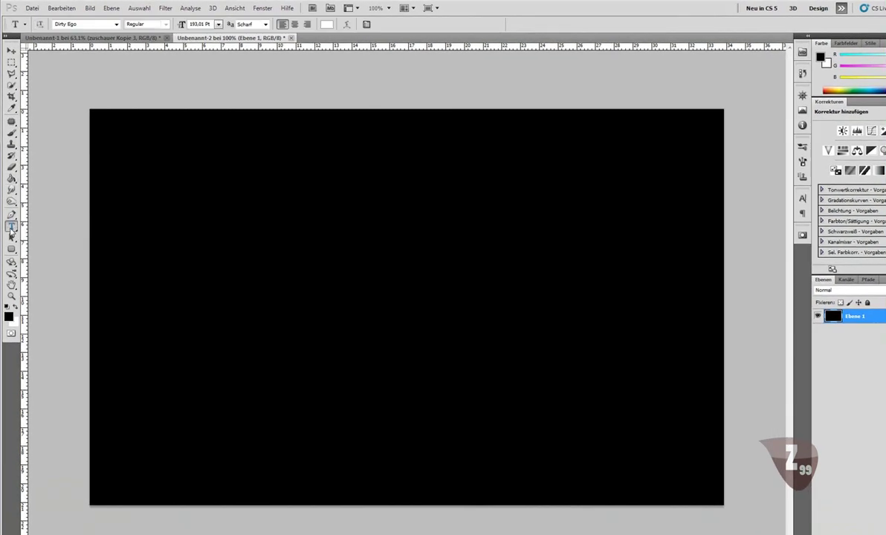
click(269, 270)
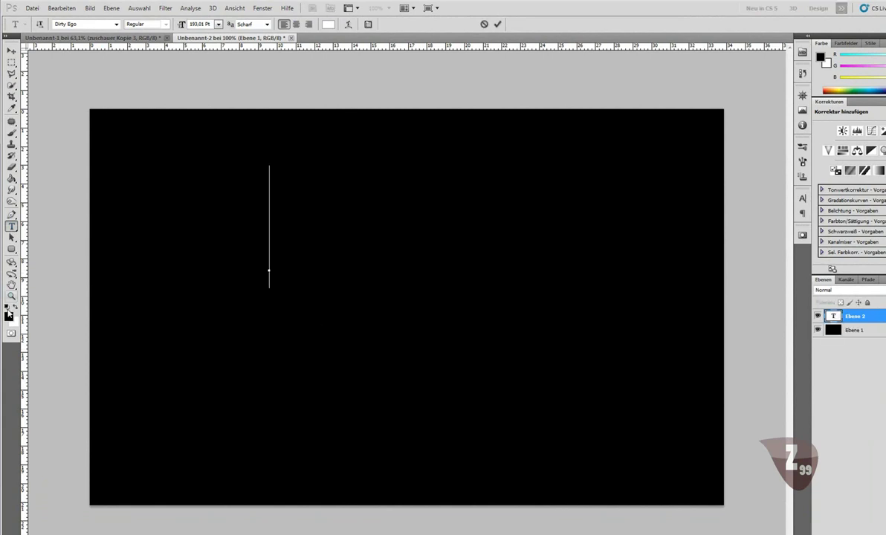
click(15, 307)
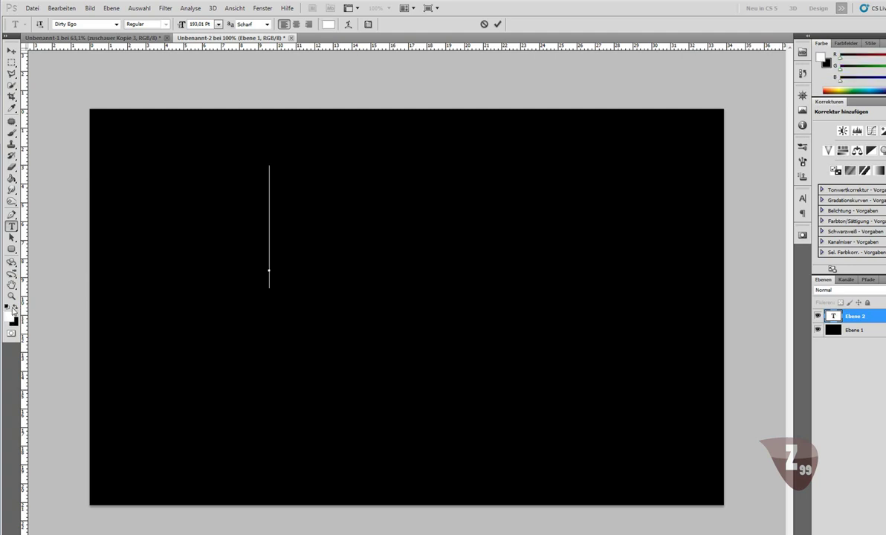
click(8, 308)
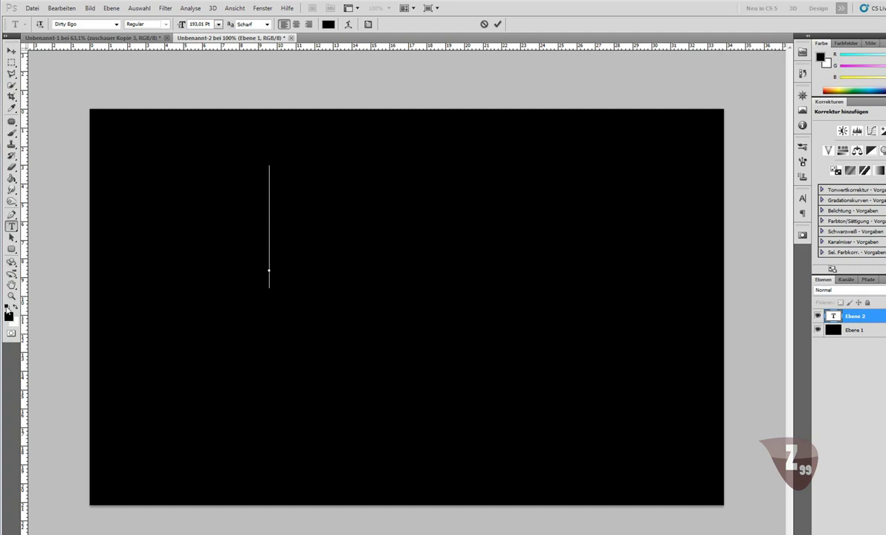
click(15, 306)
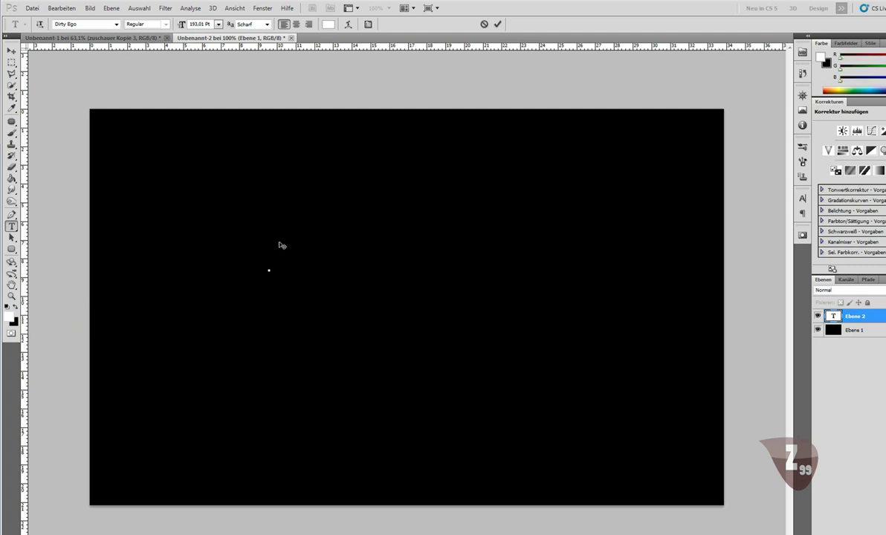
text(ZUSCH)
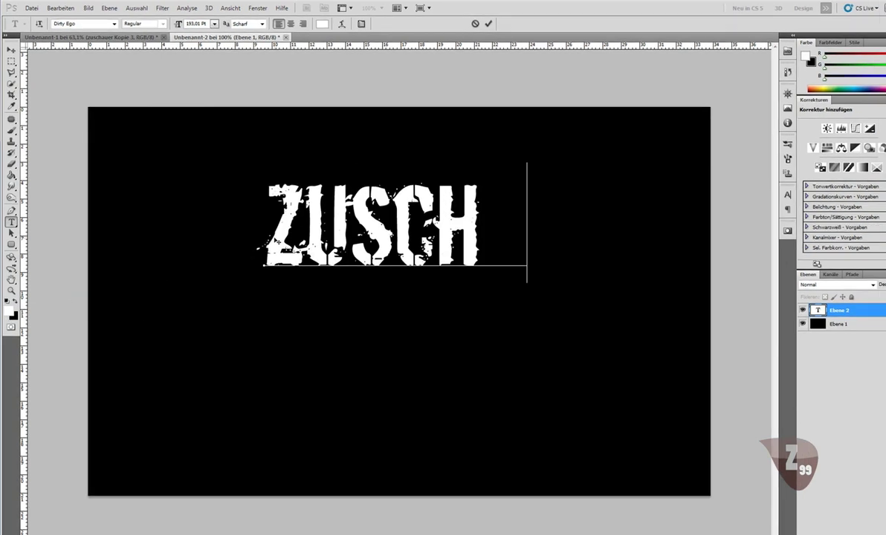
text(AUER)
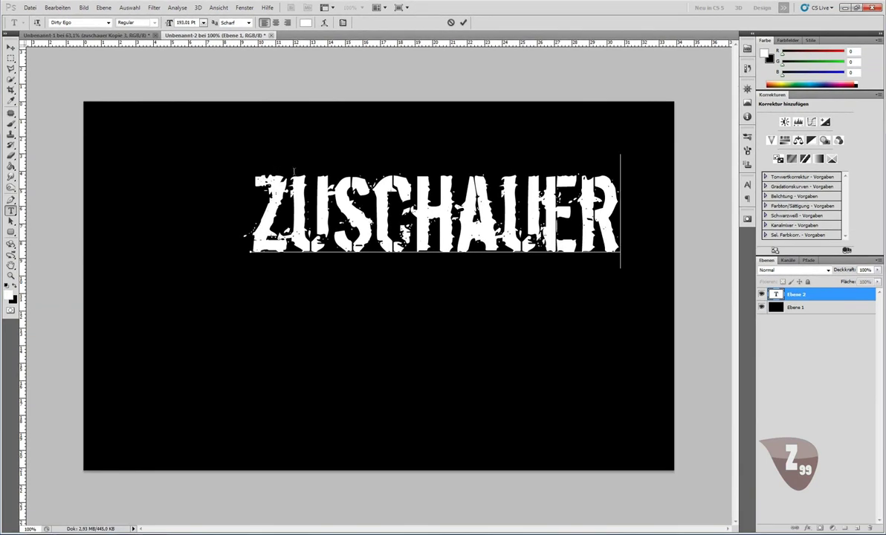
key(ctrl+Return)
key(v)
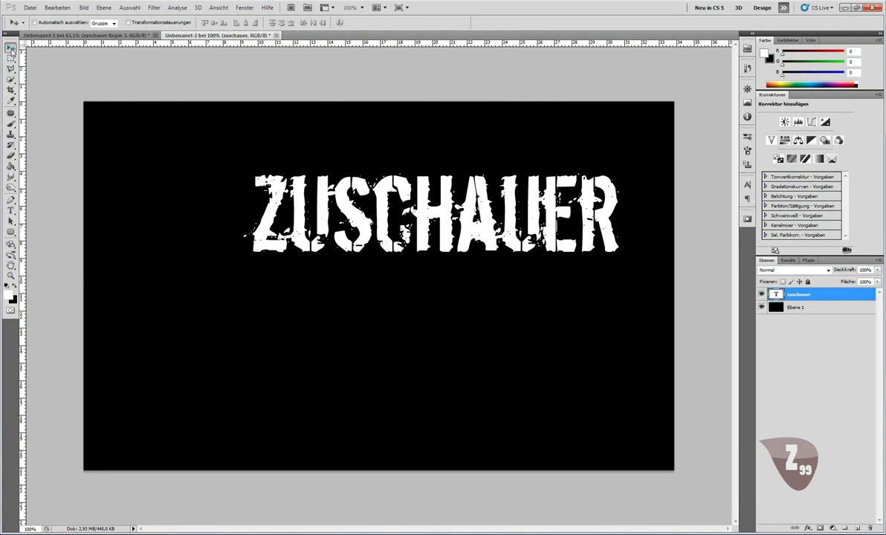
Step: Centre the ZUSCHAUER text and duplicate its layer as 'zuschauer Kopie'
mouse_move(370, 200)
mouse_down()
mouse_move(327, 258)
mouse_move(347, 277)
mouse_up()
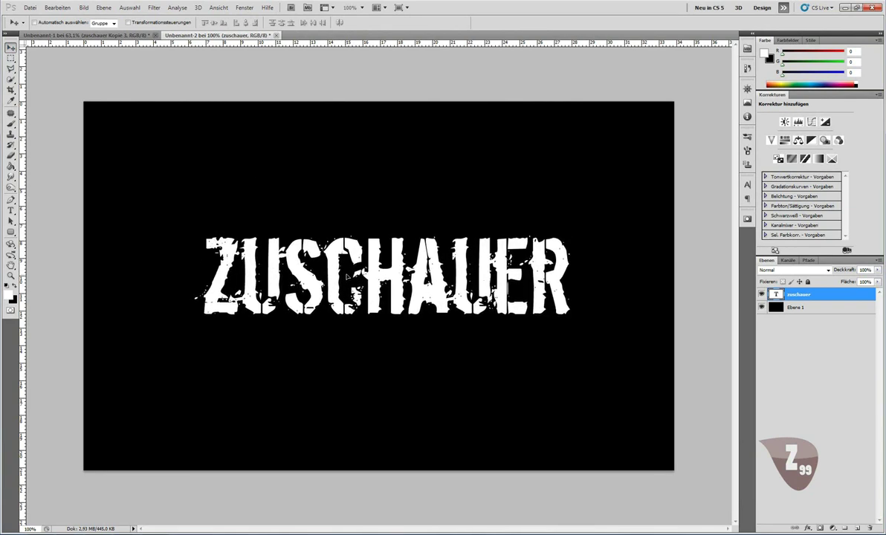
click(809, 306)
key(ctrl+j)
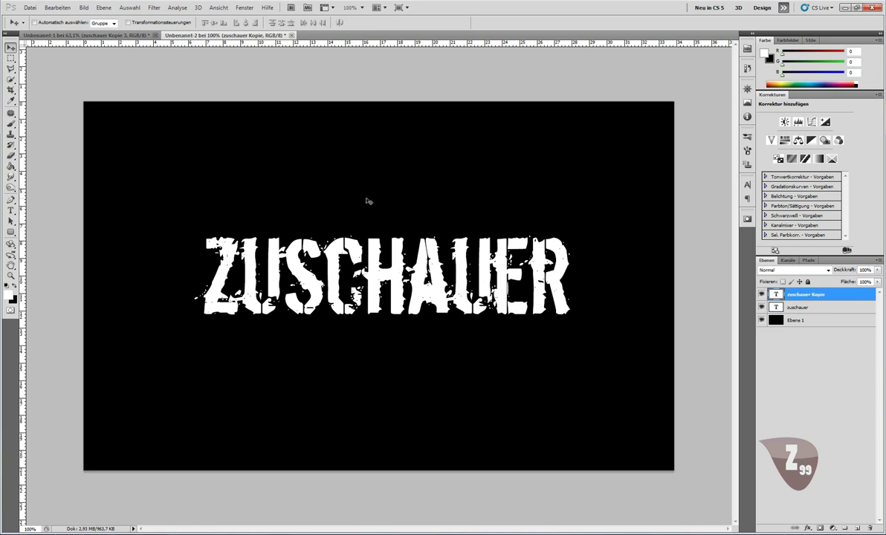
click(155, 8)
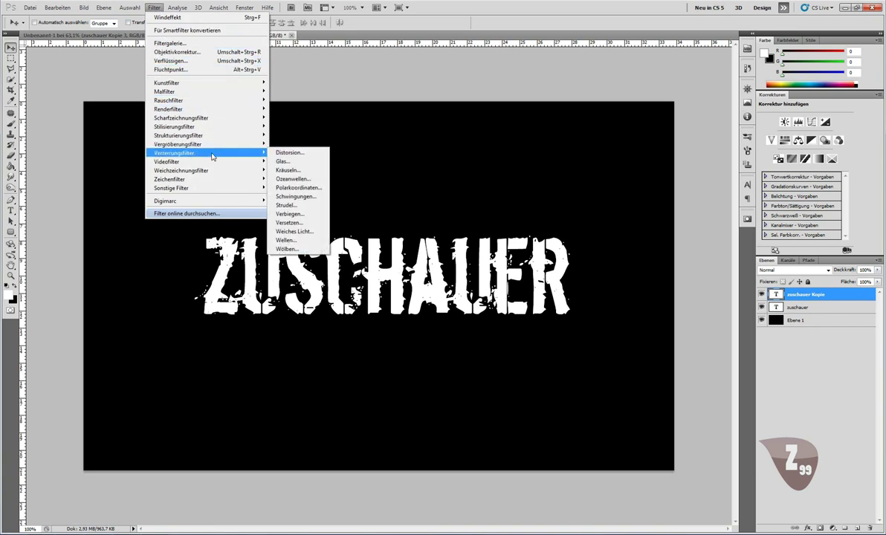
mouse_move(188, 136)
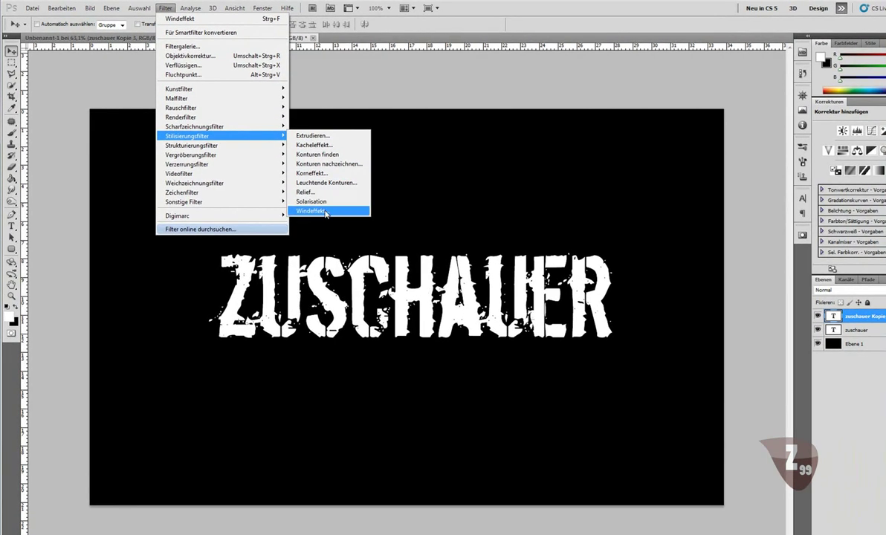
Step: Rasterize the zuschauer Kopie layer and apply the Windeffekt filter twice
click(326, 212)
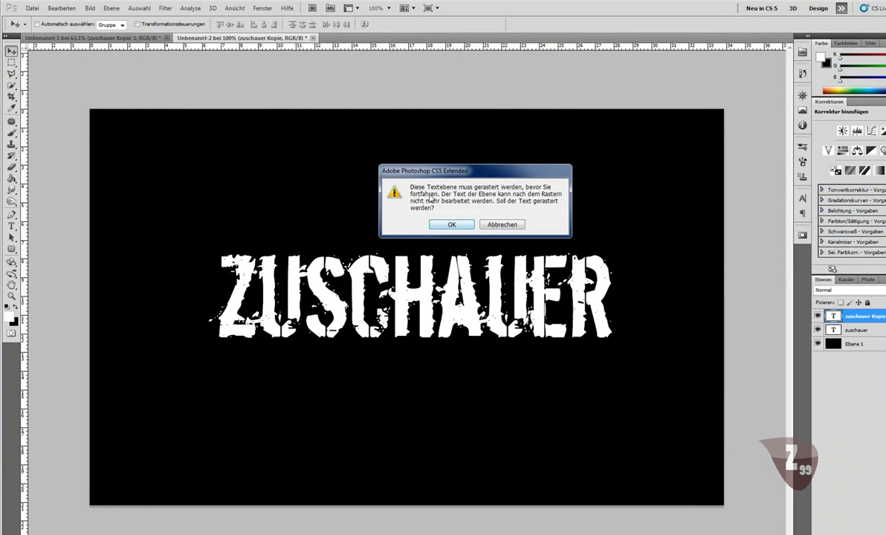
click(446, 227)
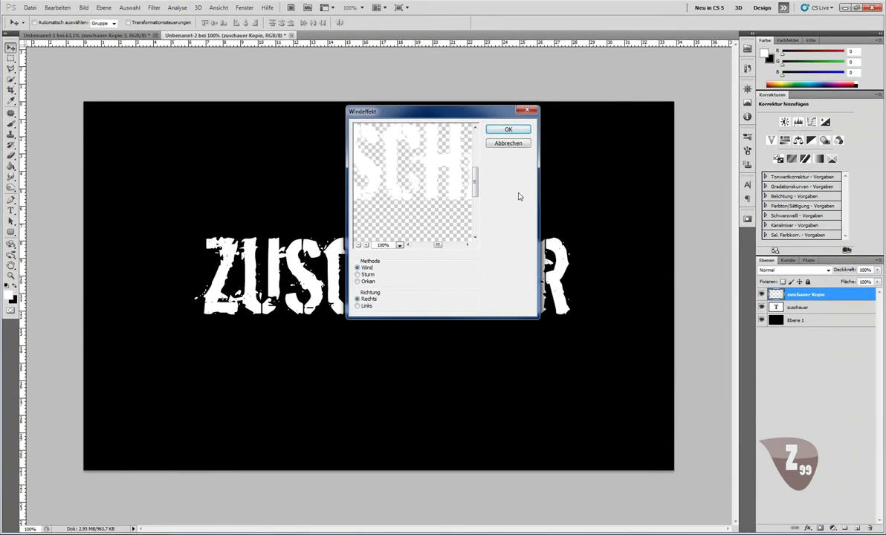
click(501, 130)
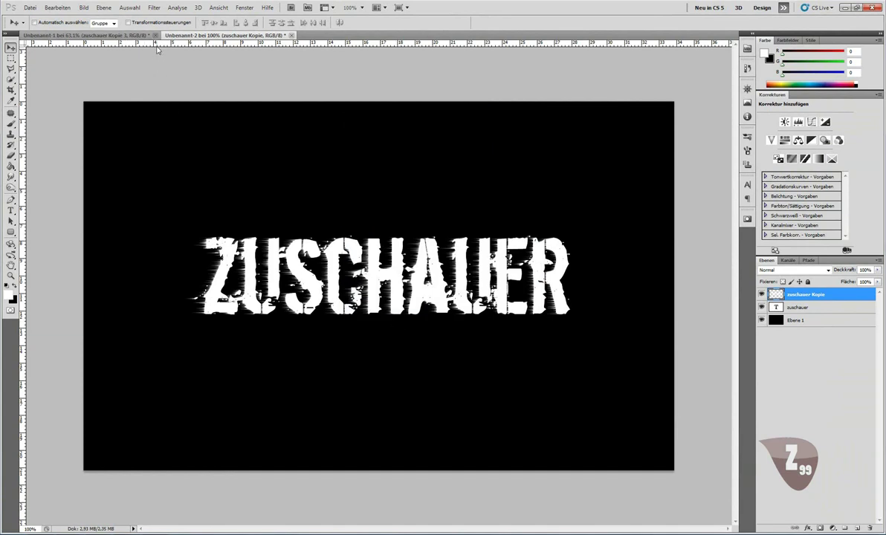
click(153, 8)
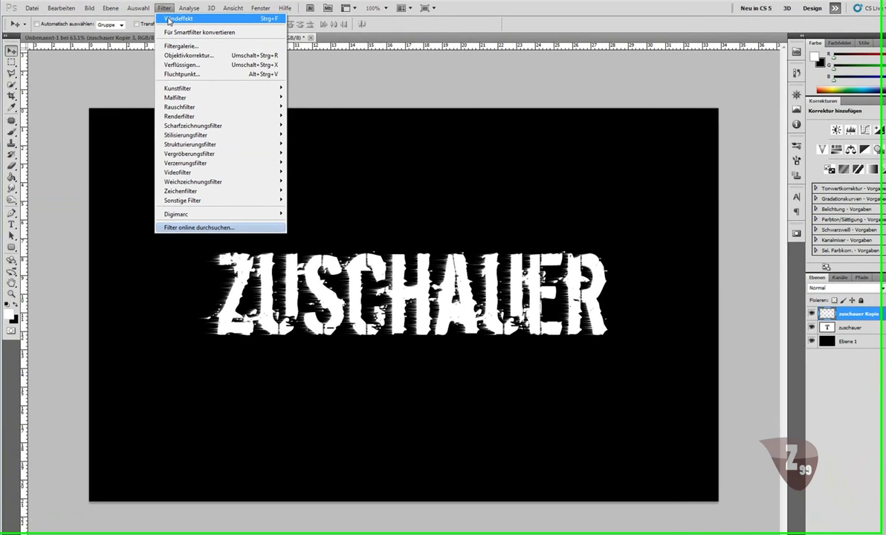
click(168, 17)
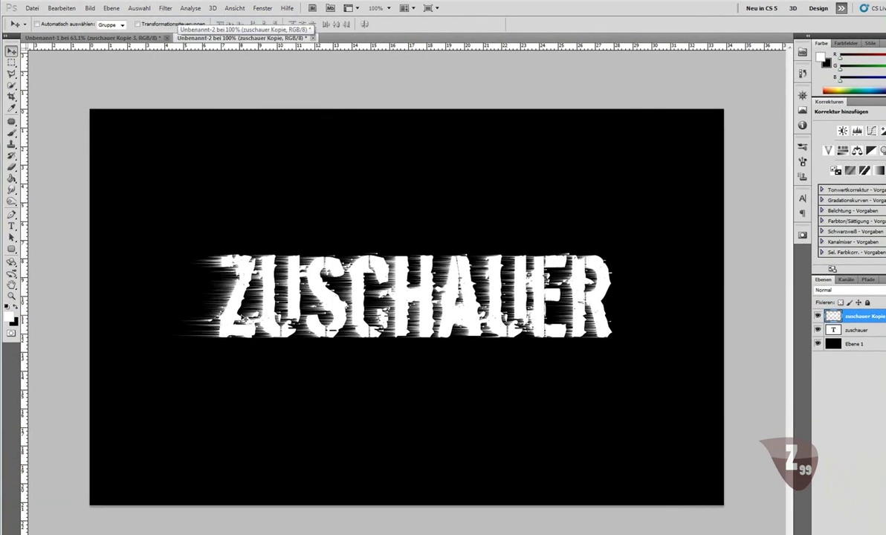
Step: Rotate the streaked zuschauer Kopie layer 90° so the text stands vertical
key(ctrl+t)
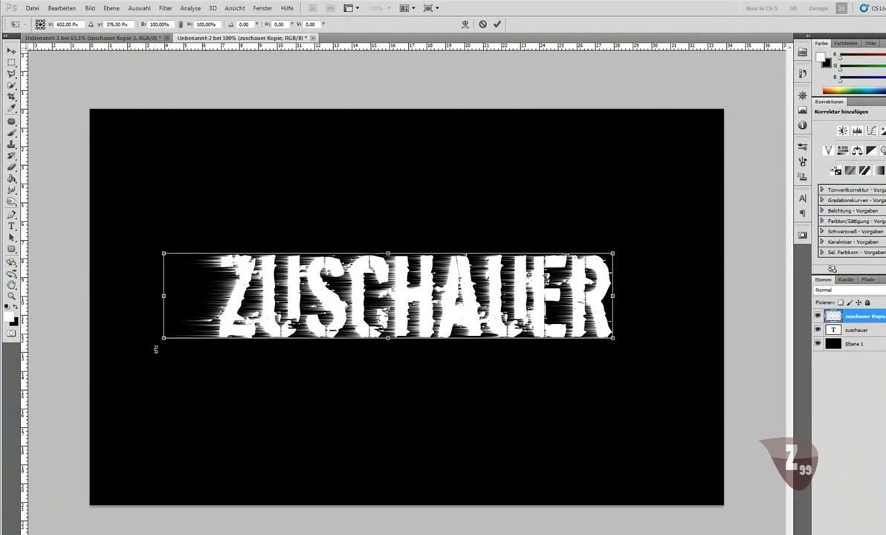
mouse_move(158, 353)
mouse_down()
mouse_move(403, 414)
mouse_move(382, 385)
mouse_up()
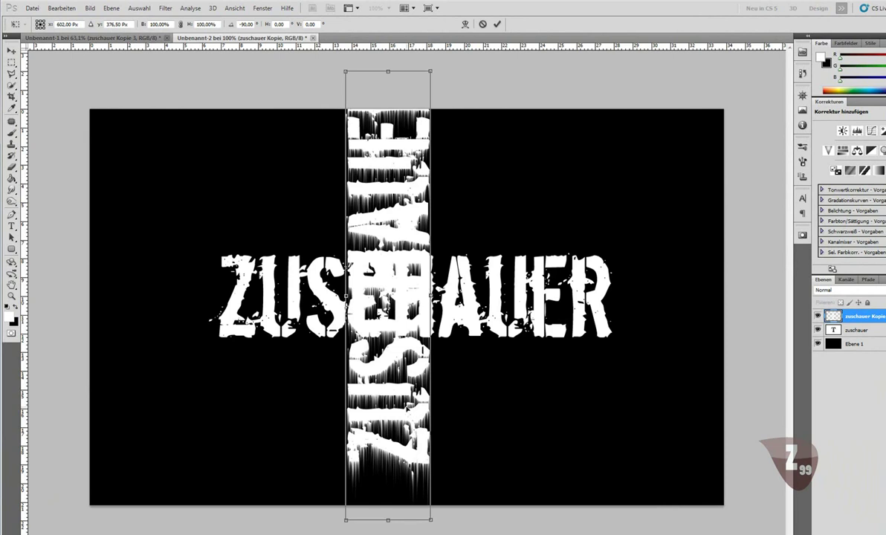
key(Return)
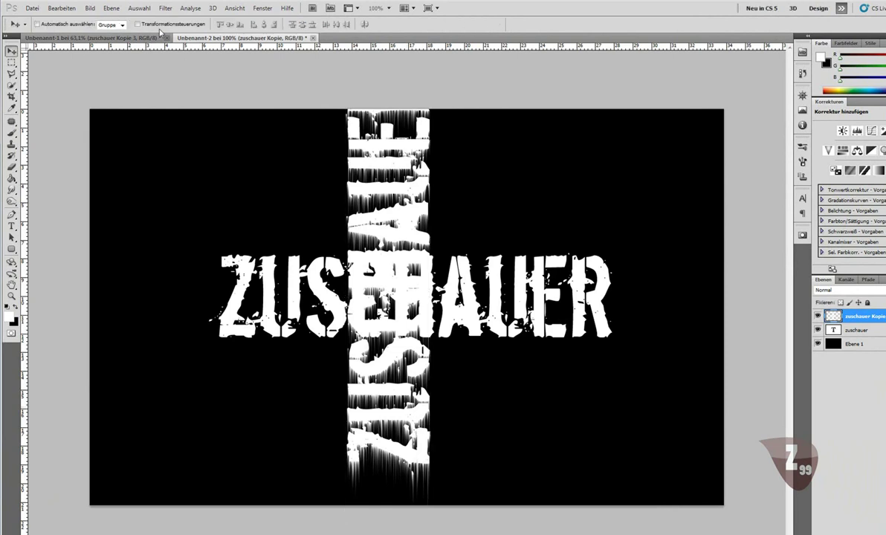
Step: Apply the Wind filter twice more, then rotate the copy back toward horizontal
click(163, 8)
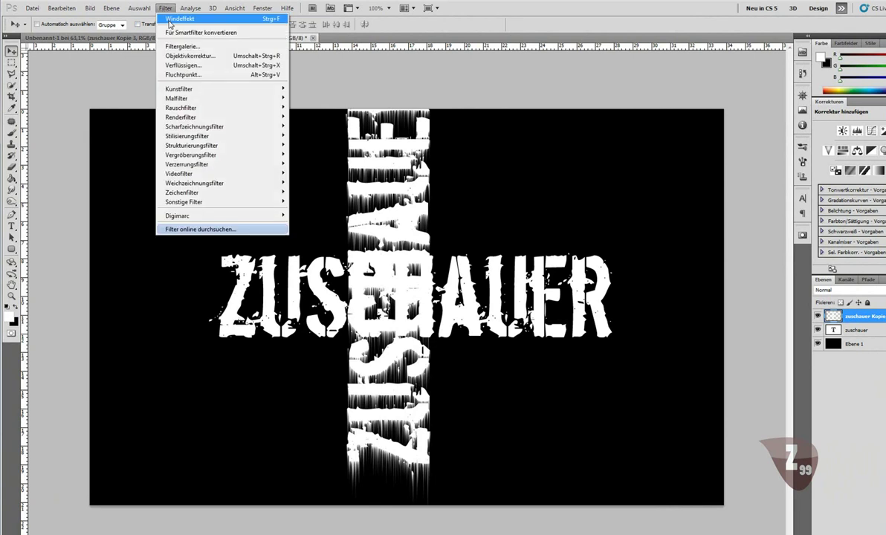
click(169, 21)
click(165, 8)
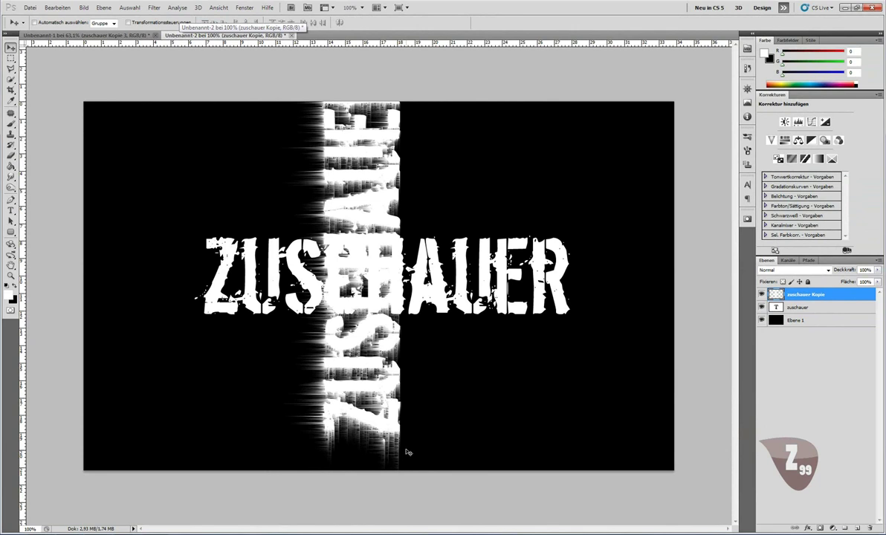
key(ctrl+t)
drag(407, 491, 565, 248)
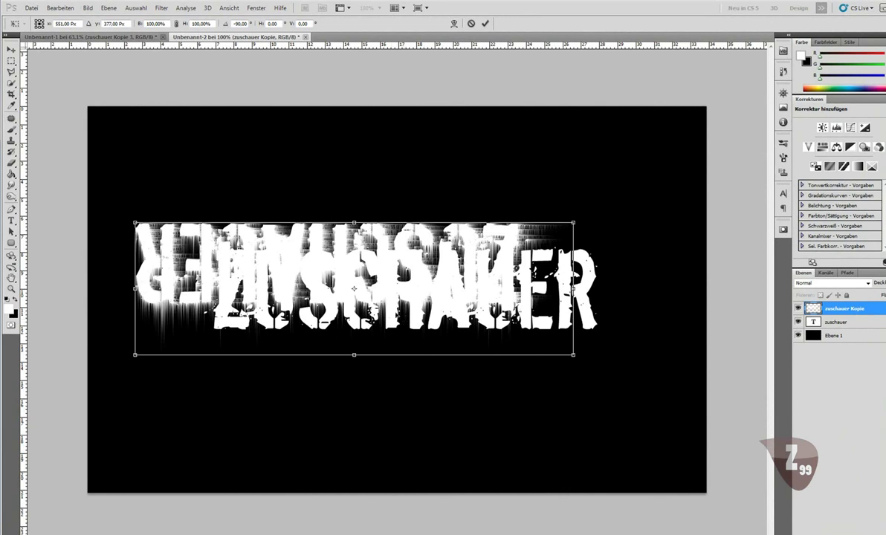
Step: Apply two more Wind passes to the copy and rotate it 90° upright
key(Return)
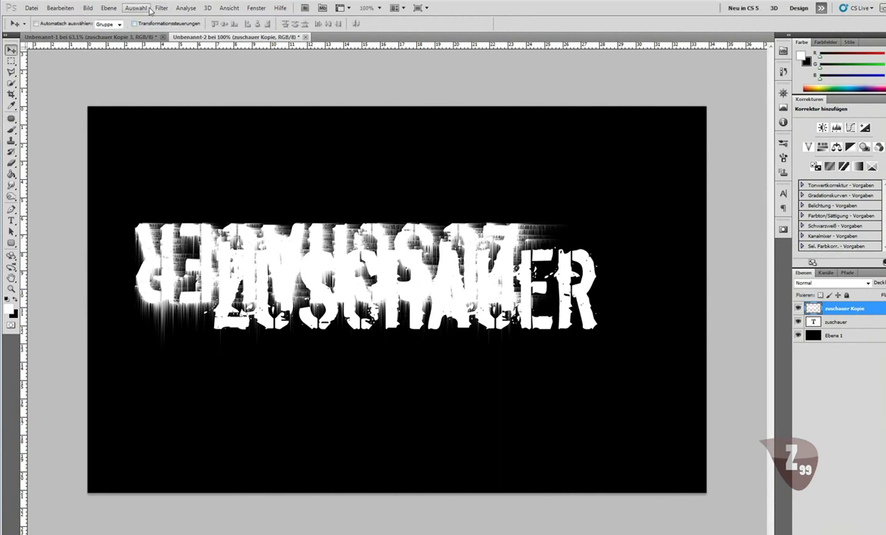
click(162, 7)
click(165, 19)
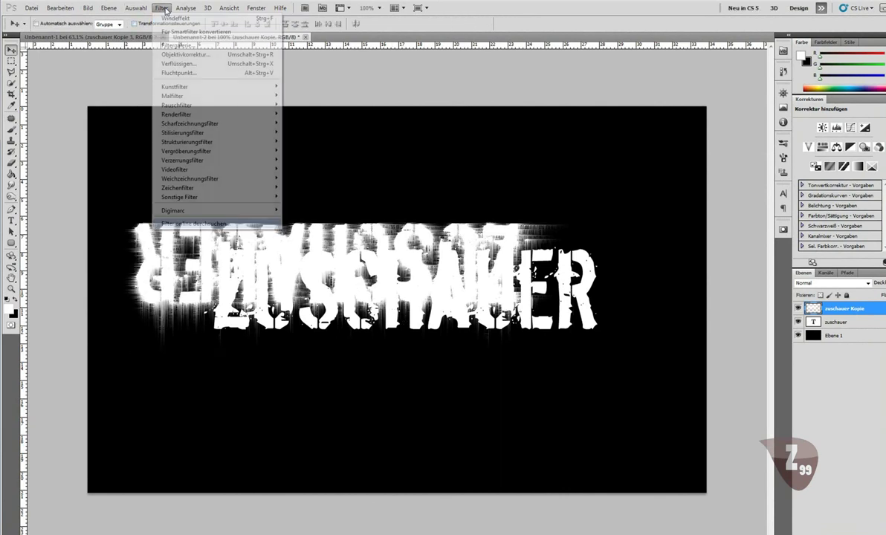
click(172, 18)
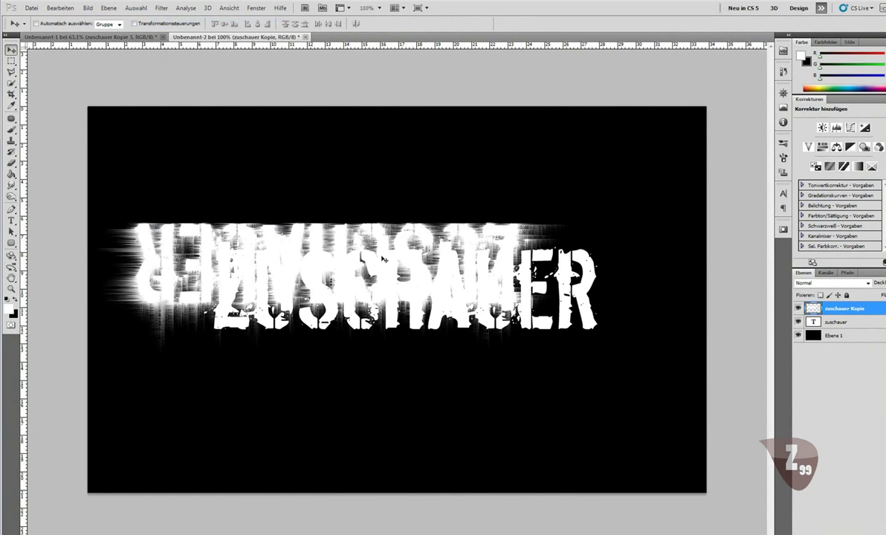
key(ctrl+t)
mouse_move(95, 379)
mouse_down()
mouse_move(316, 425)
mouse_move(366, 411)
mouse_up()
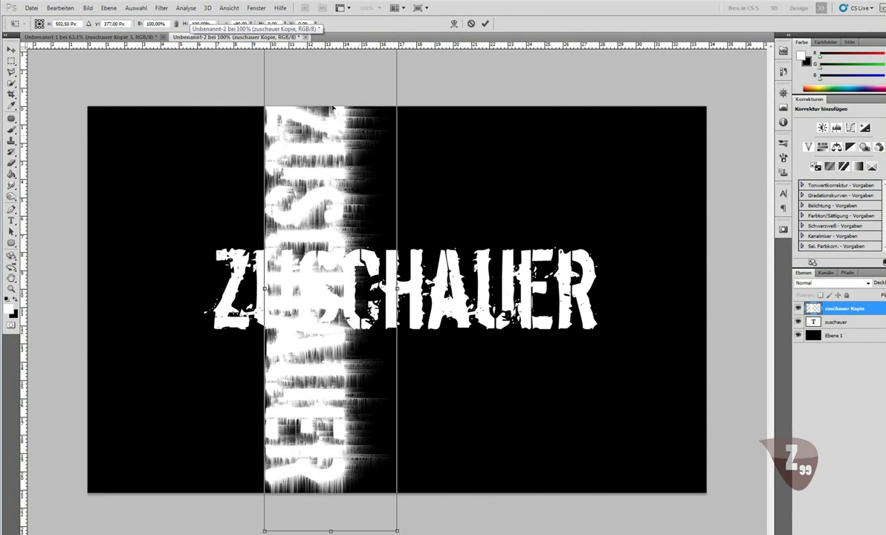
key(Return)
Step: Add two final Wind passes, level the copy and align it behind the ZUSCHAUER text
click(161, 8)
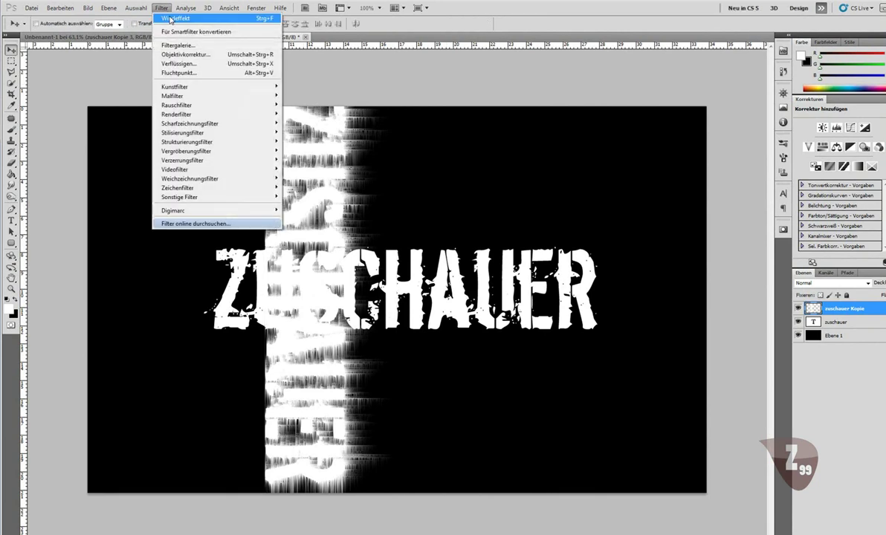
click(161, 7)
click(170, 19)
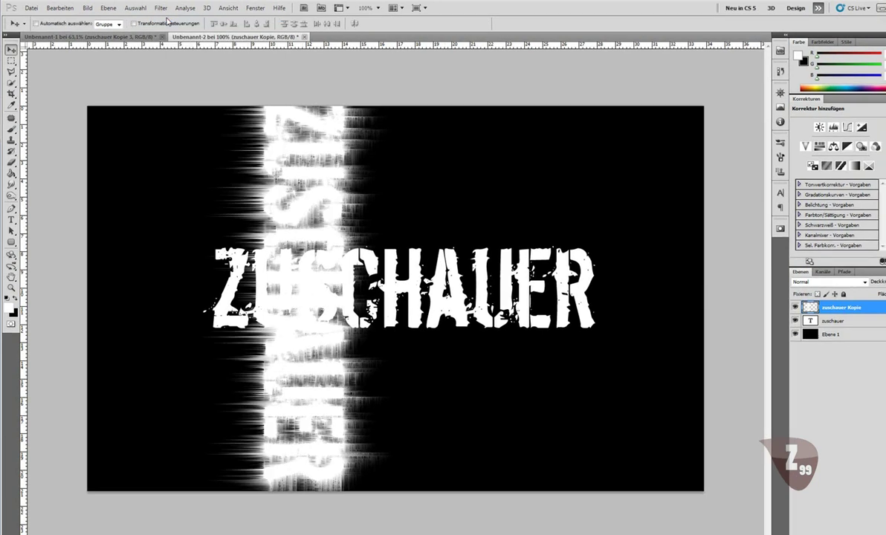
key(ctrl+t)
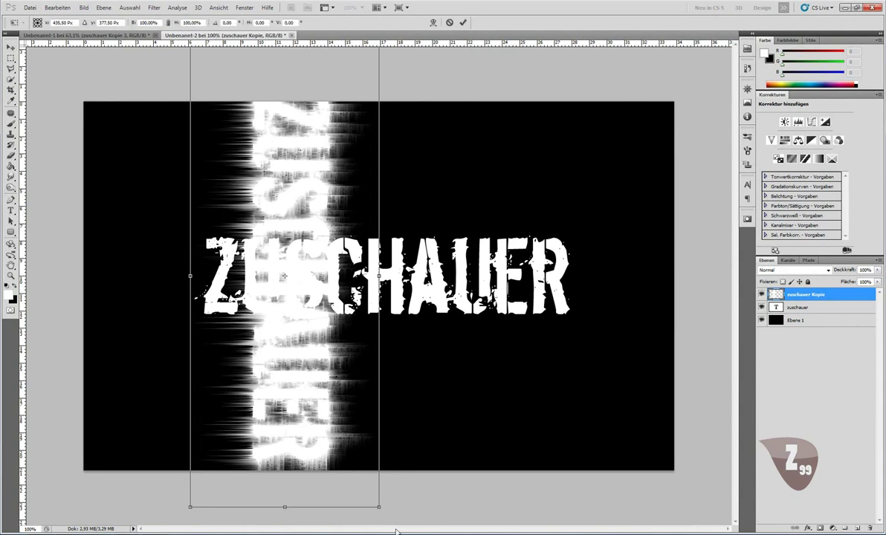
mouse_move(382, 513)
mouse_down()
mouse_move(525, 211)
mouse_move(521, 225)
mouse_up()
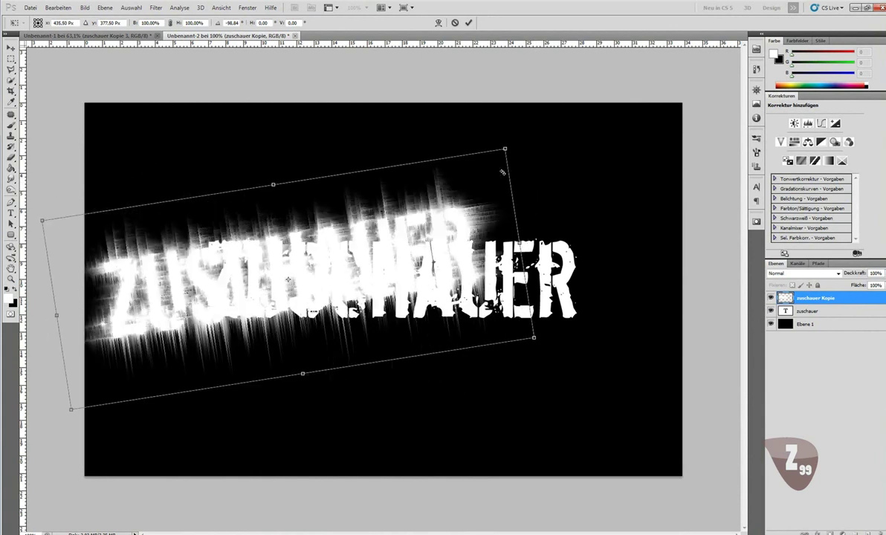
drag(521, 185, 521, 182)
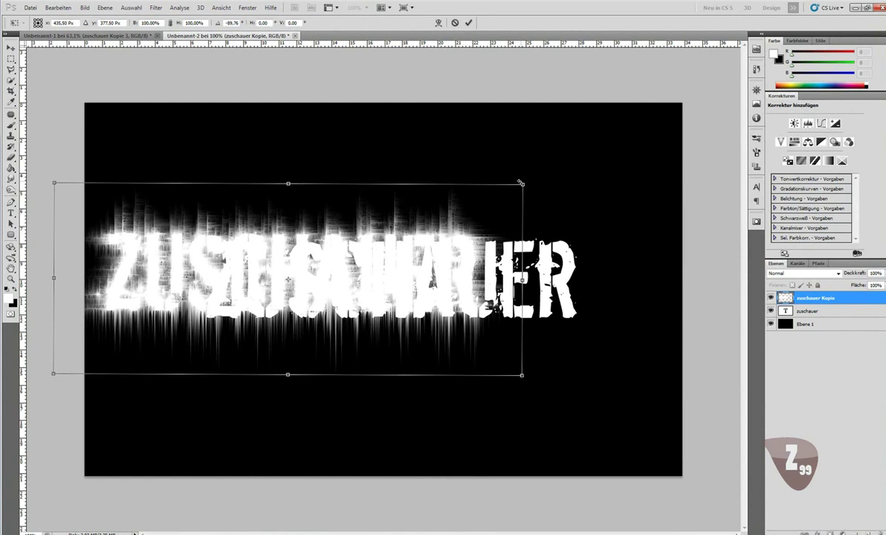
key(Return)
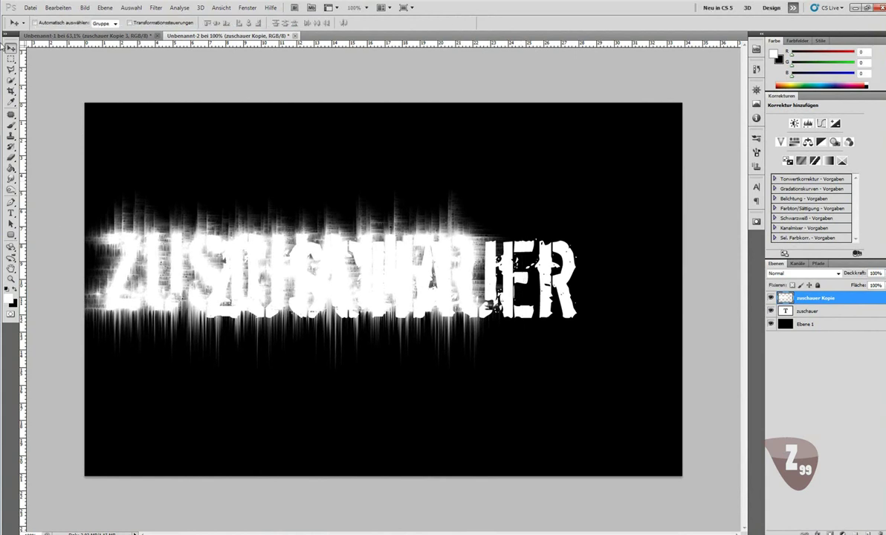
drag(239, 250, 349, 281)
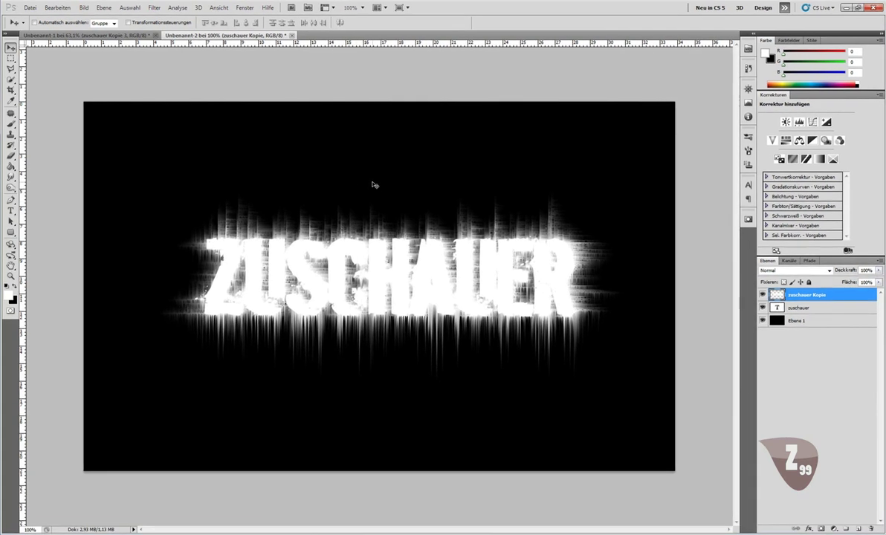
mouse_move(385, 272)
mouse_down()
mouse_move(413, 289)
mouse_move(408, 199)
mouse_move(410, 290)
mouse_up()
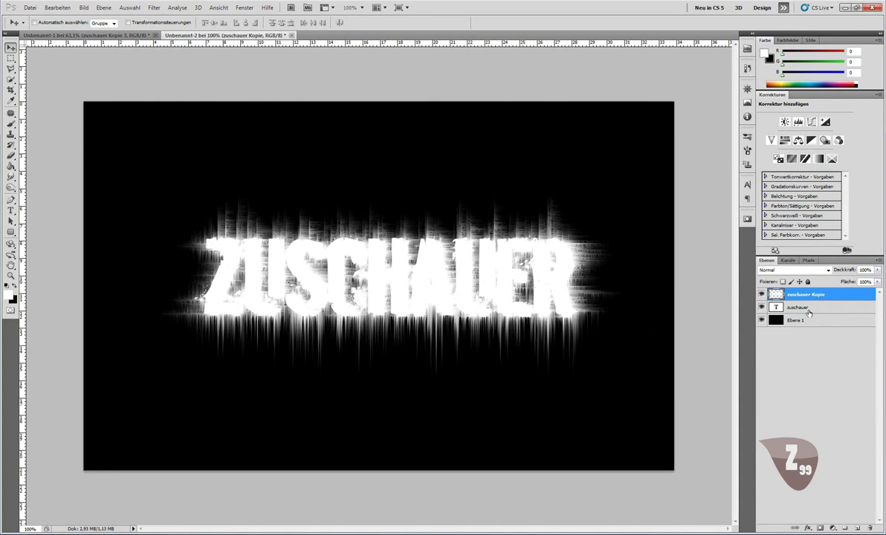
Step: Move the zuschauer text layer above the streak copy and duplicate the streaks as 'zuschauer Kopie 2'
click(807, 308)
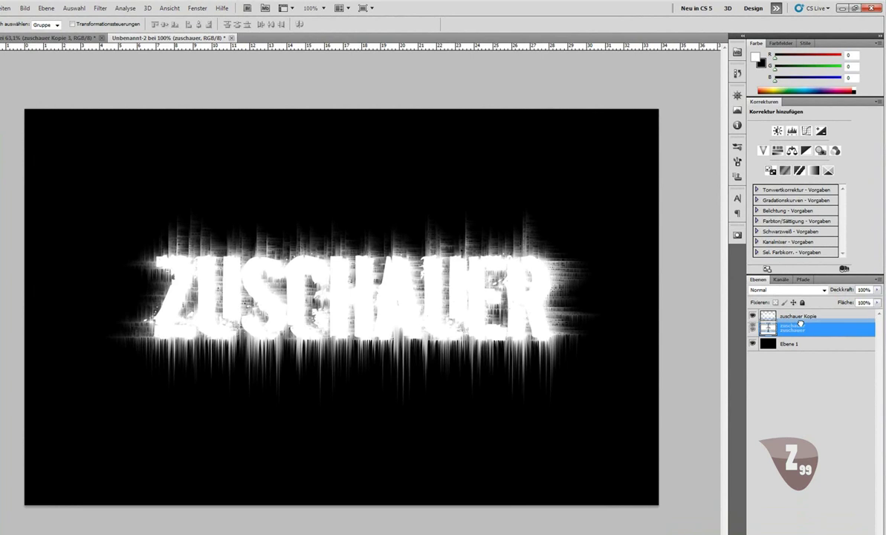
double_click(800, 307)
shift+click(798, 314)
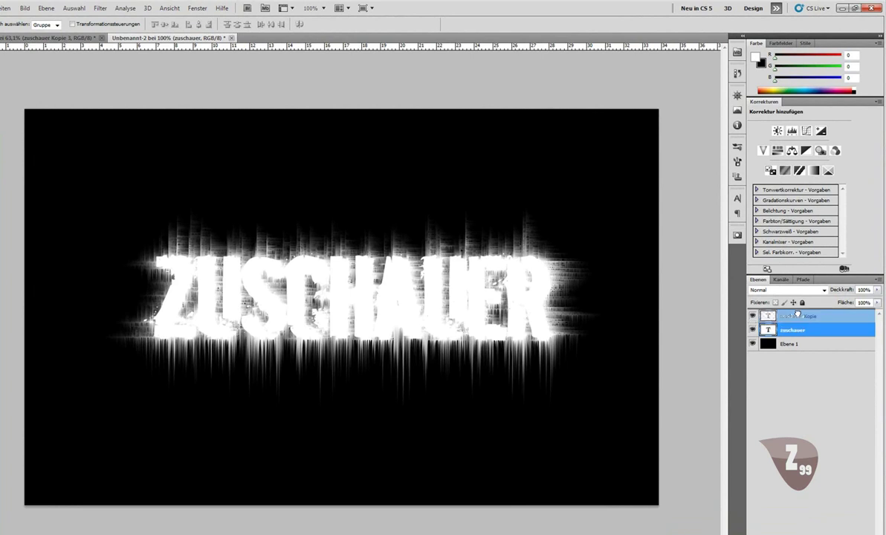
click(801, 330)
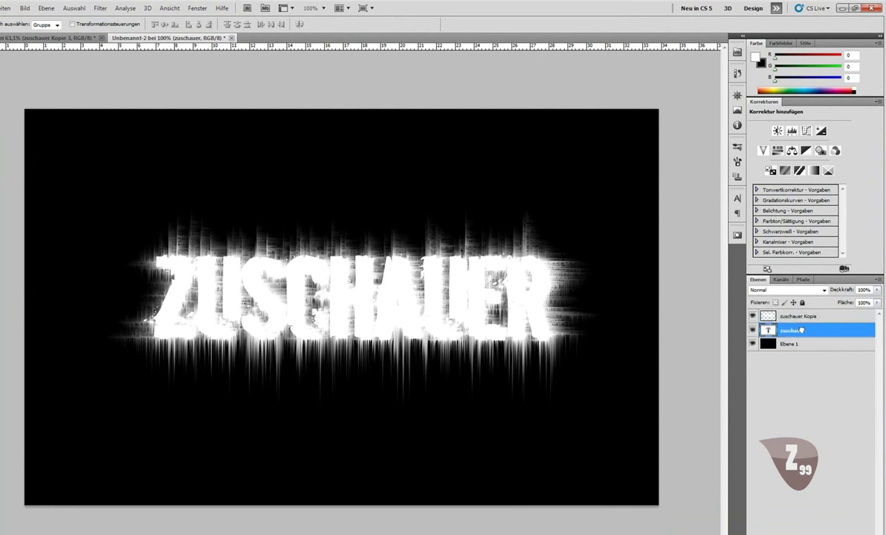
drag(801, 330, 801, 311)
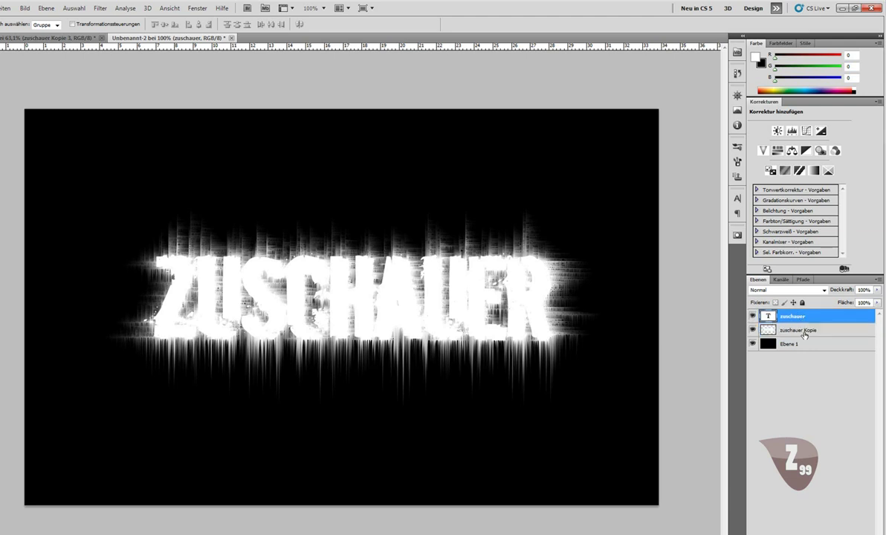
click(804, 334)
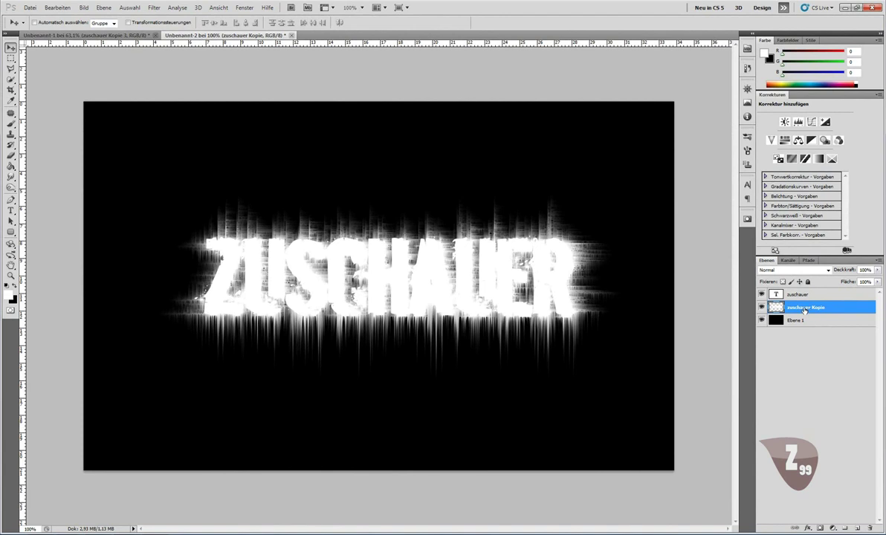
key(ctrl+j)
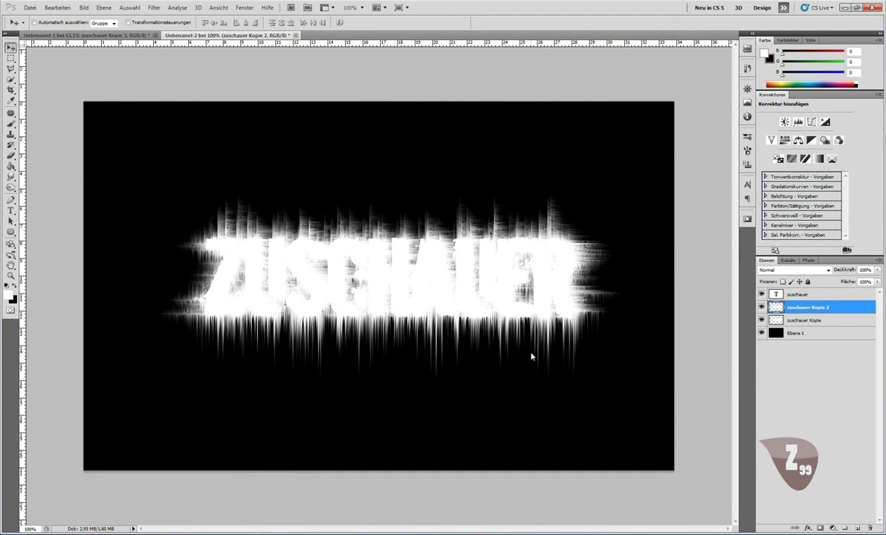
Step: Colorize zuschauer Kopie 2 with hue 50, saturation 100 and lightness -10
key(ctrl+u)
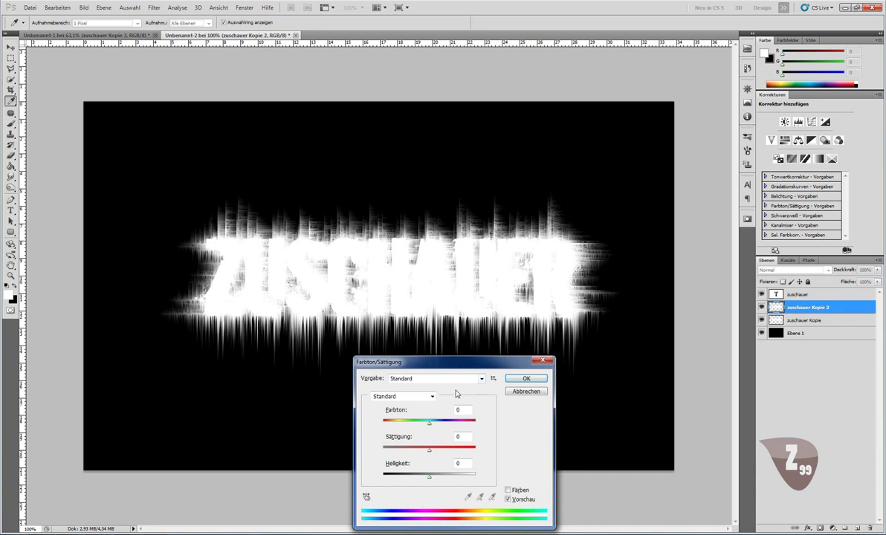
drag(408, 368, 405, 363)
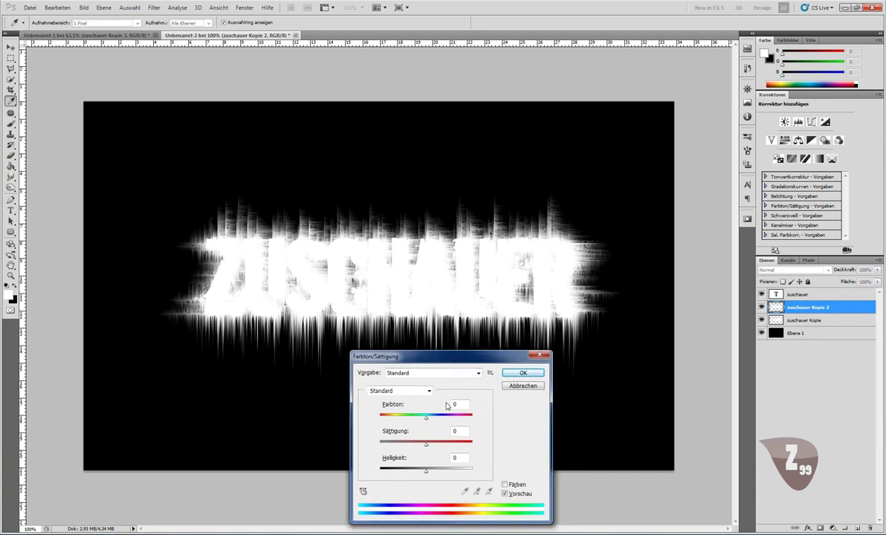
click(505, 484)
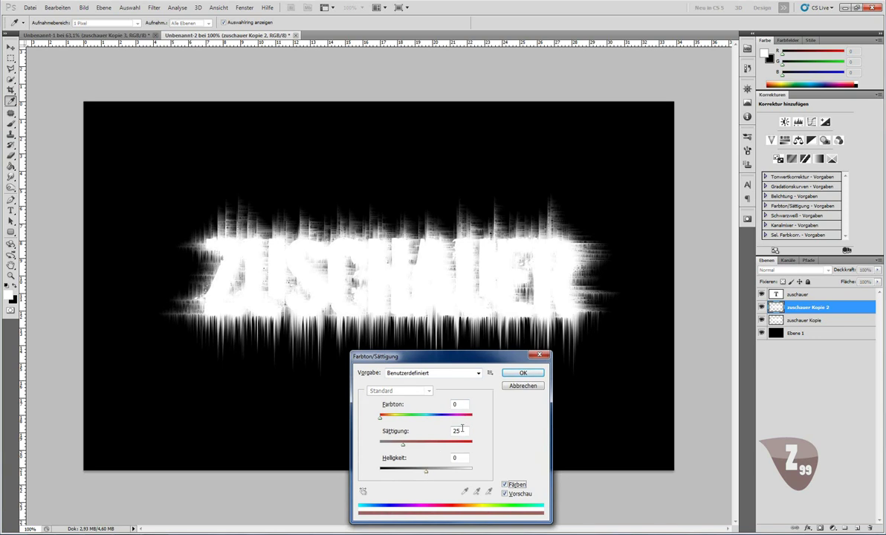
click(460, 405)
drag(461, 405, 440, 405)
text(50)
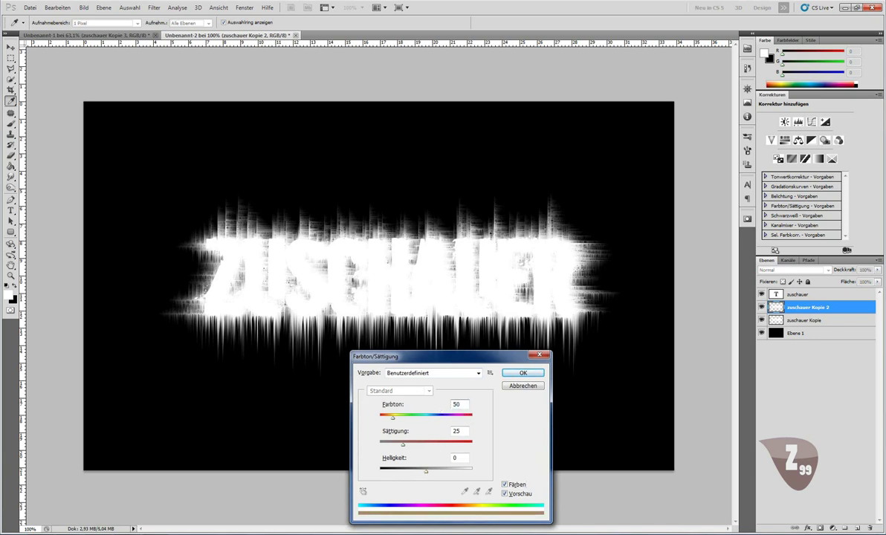
key(Tab)
text(100)
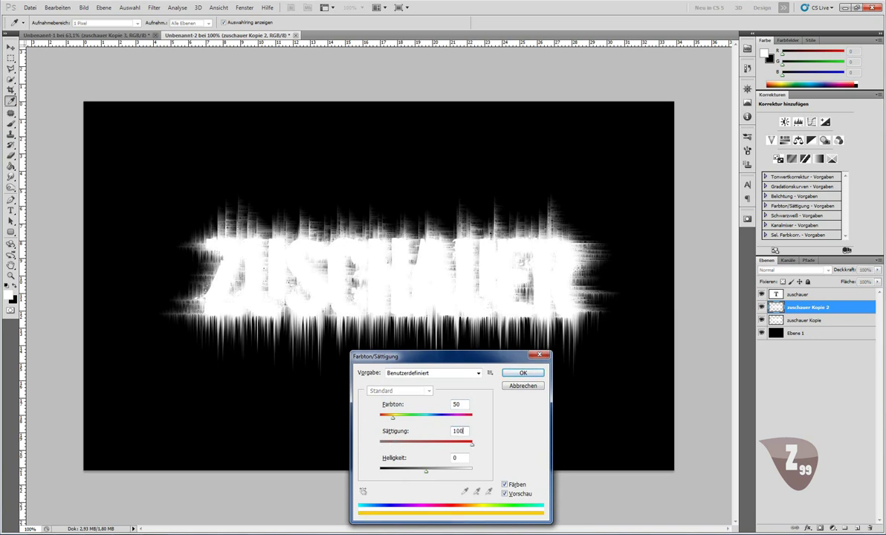
drag(426, 474, 419, 477)
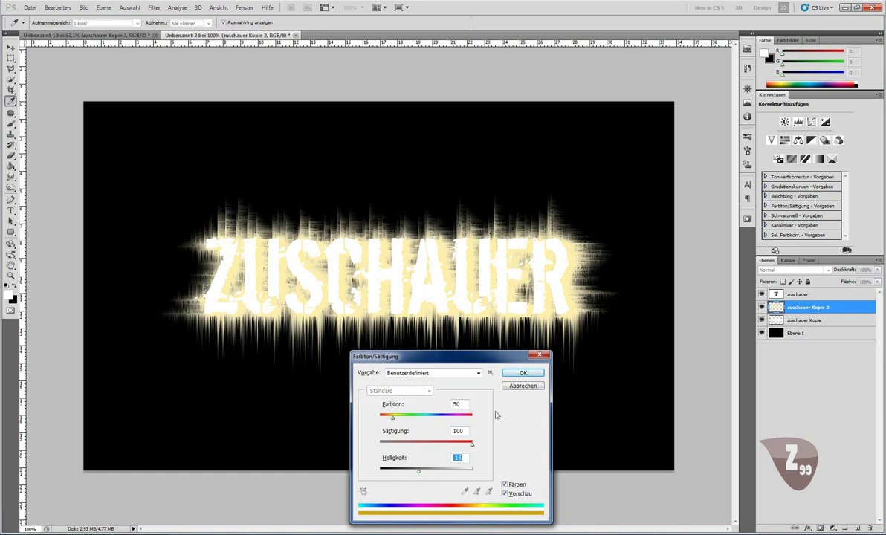
click(520, 372)
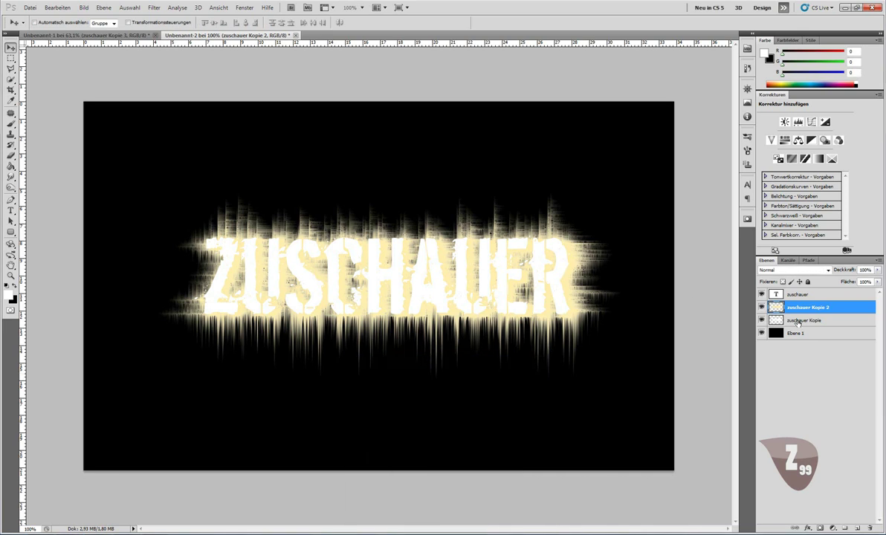
Step: Colorize the zuschauer Kopie layer orange with hue 25, saturation 100 and lightness -51
click(798, 321)
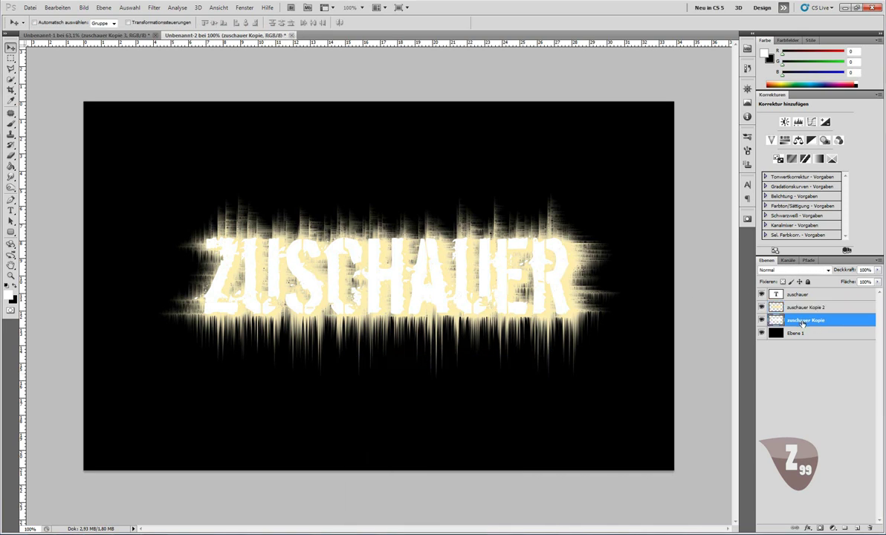
key(ctrl+u)
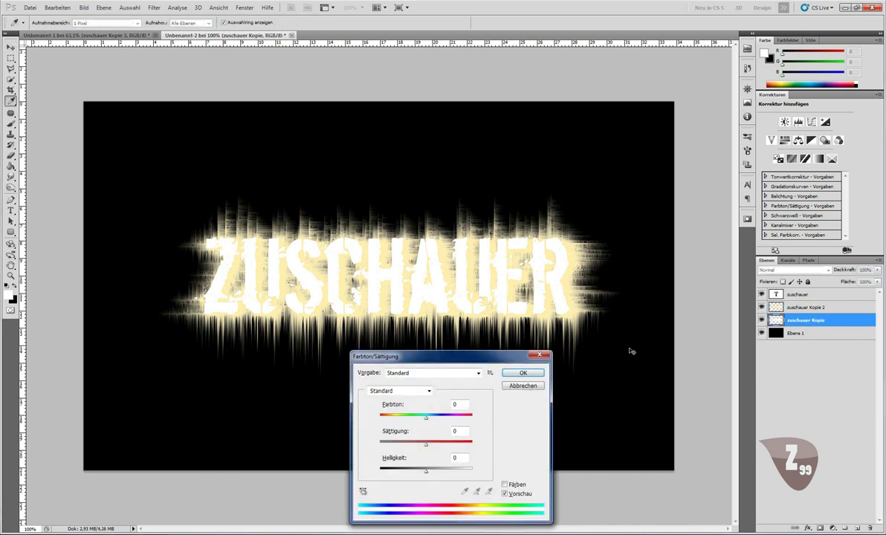
click(509, 486)
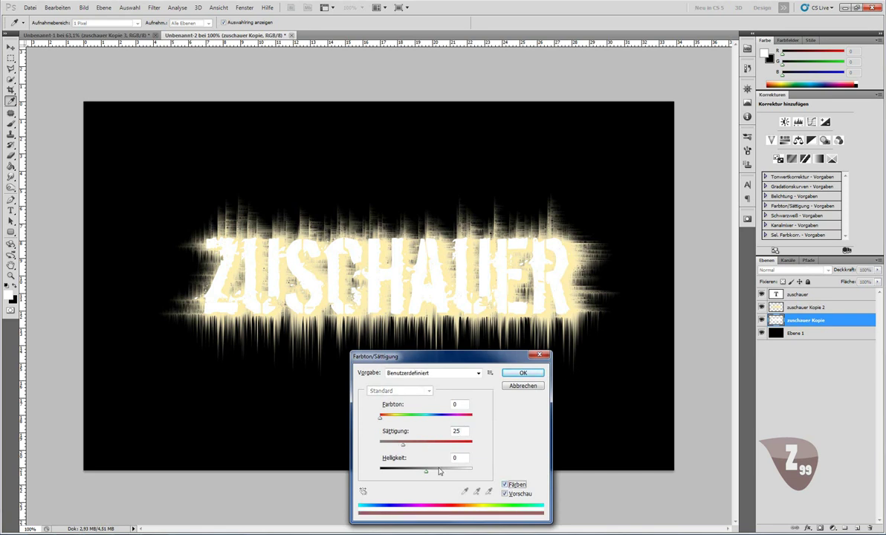
drag(402, 444, 472, 443)
text(25)
drag(426, 471, 402, 478)
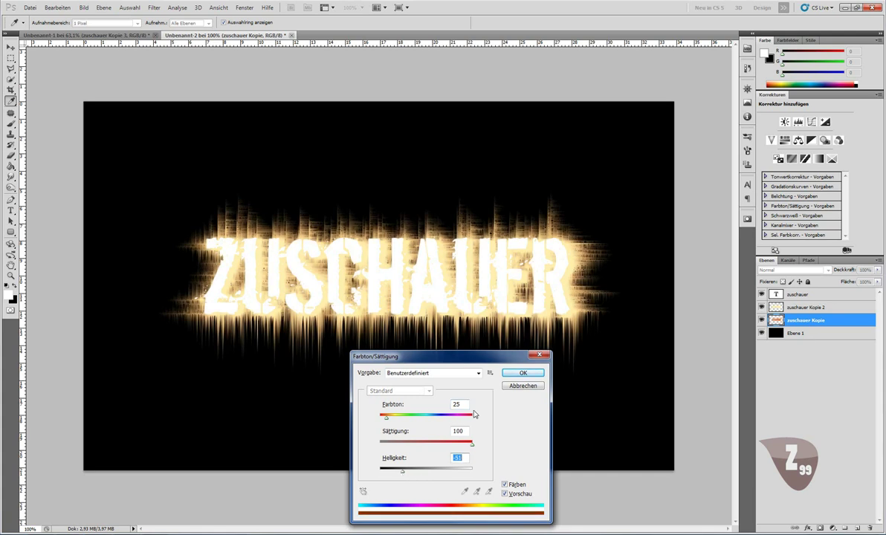
click(522, 373)
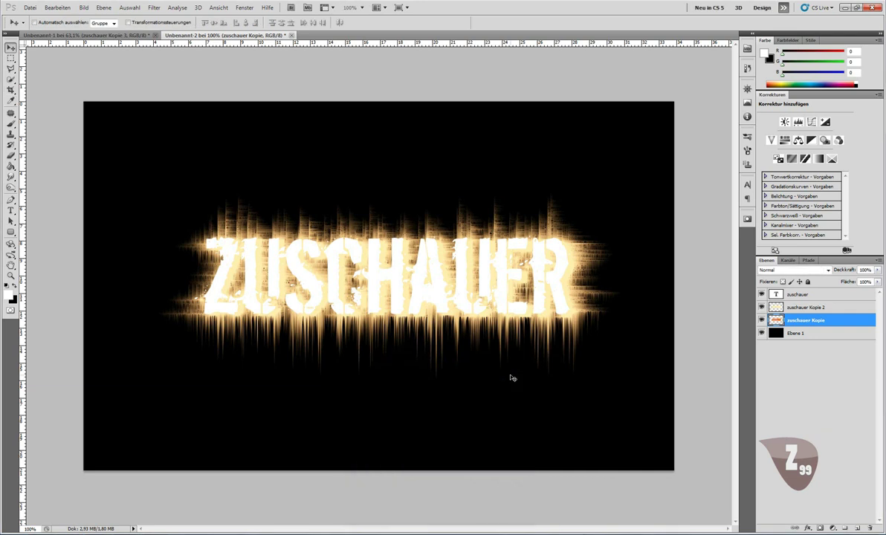
click(805, 296)
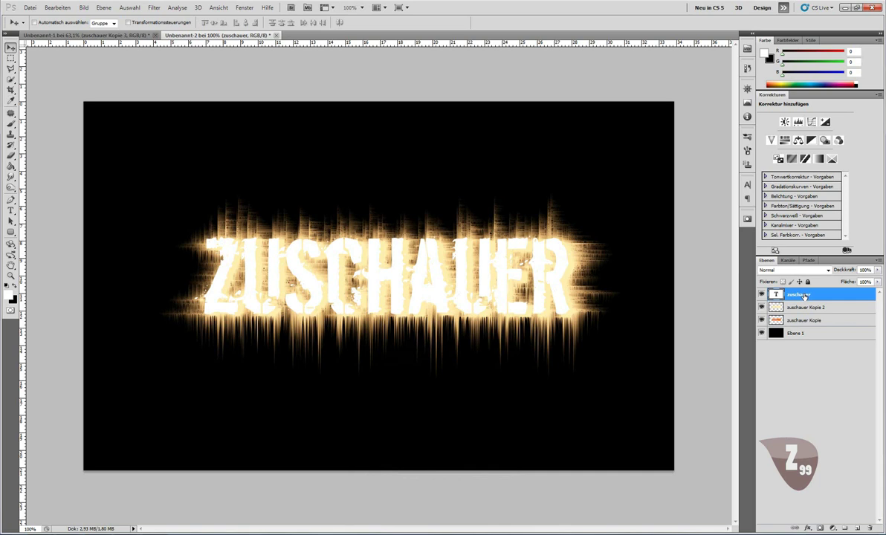
Step: Hide both glow copies and rasterize the zuschauer text layer
click(761, 307)
right_click(799, 295)
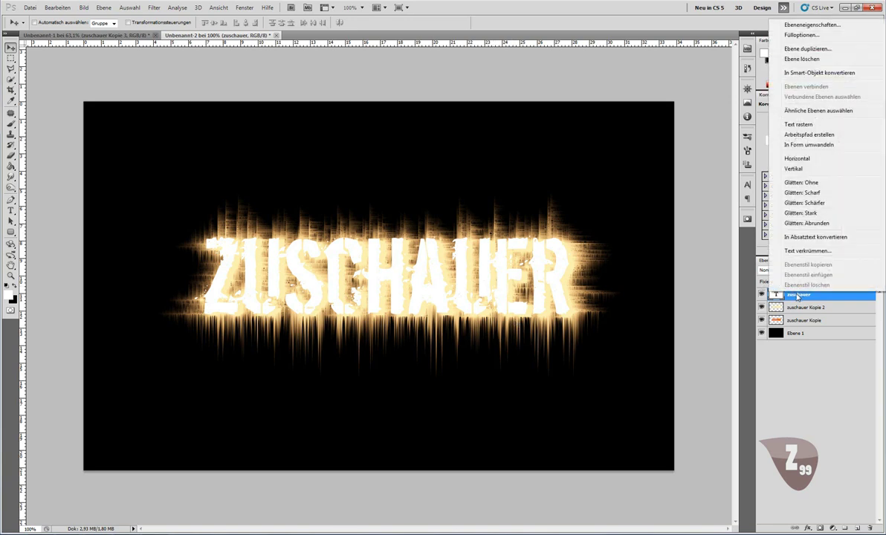
click(799, 124)
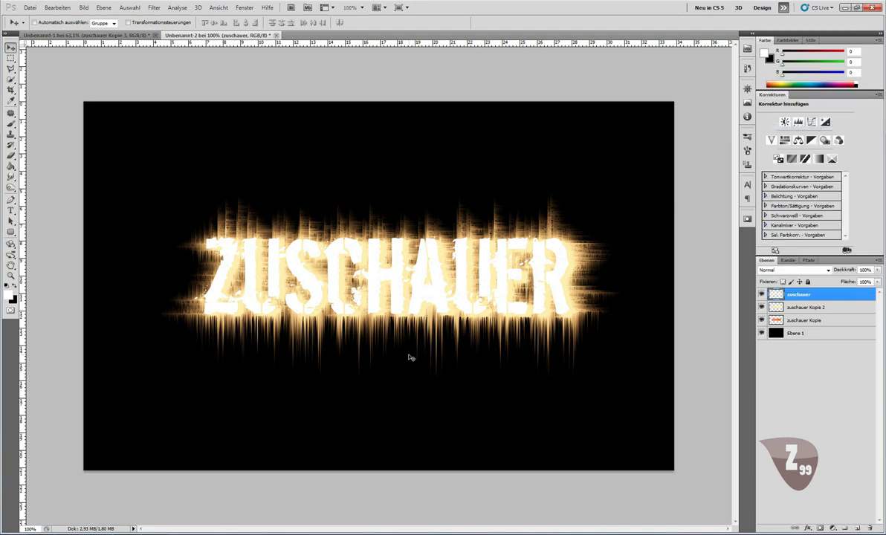
Step: Colorize the lettering via Hue/Saturation with lightness -100 to make it black
key(ctrl+u)
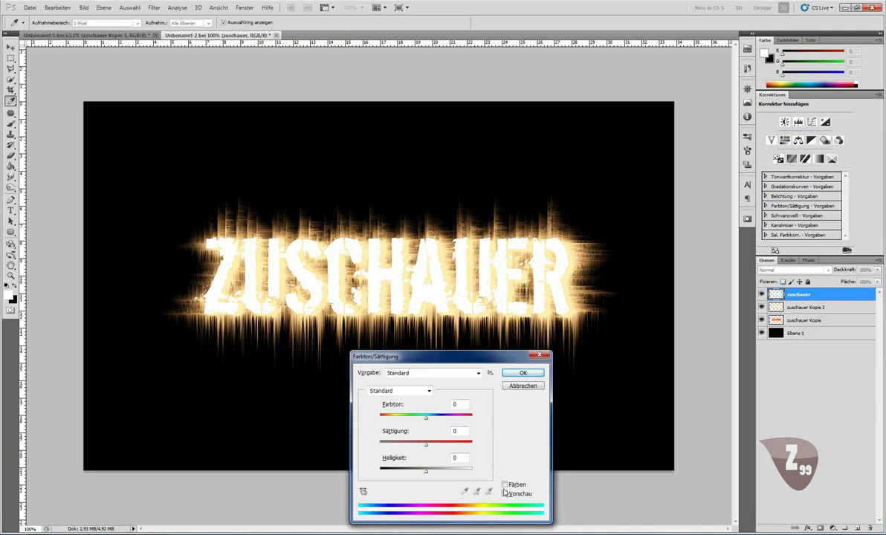
click(505, 485)
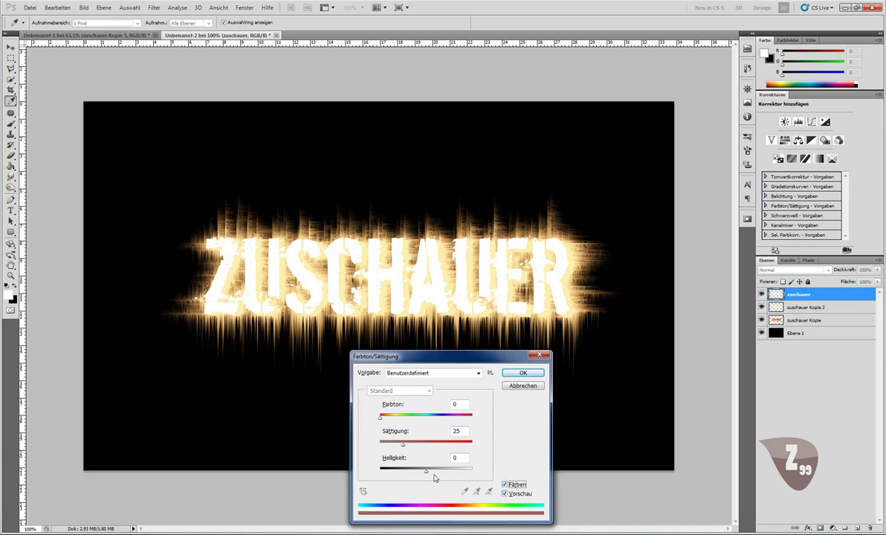
drag(426, 470, 345, 479)
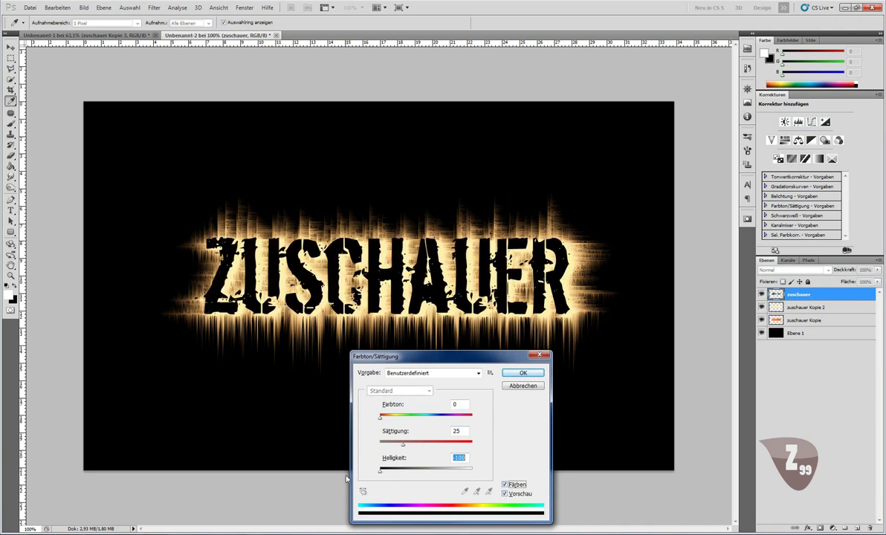
Step: Apply the black lettering and align it back over the glow
click(521, 372)
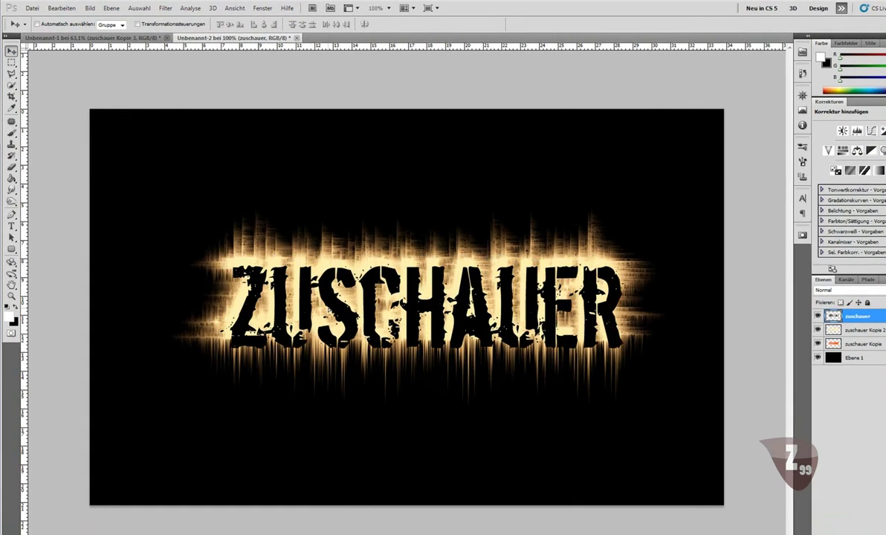
mouse_move(333, 299)
mouse_down()
mouse_move(328, 290)
mouse_move(394, 431)
mouse_move(385, 422)
mouse_up()
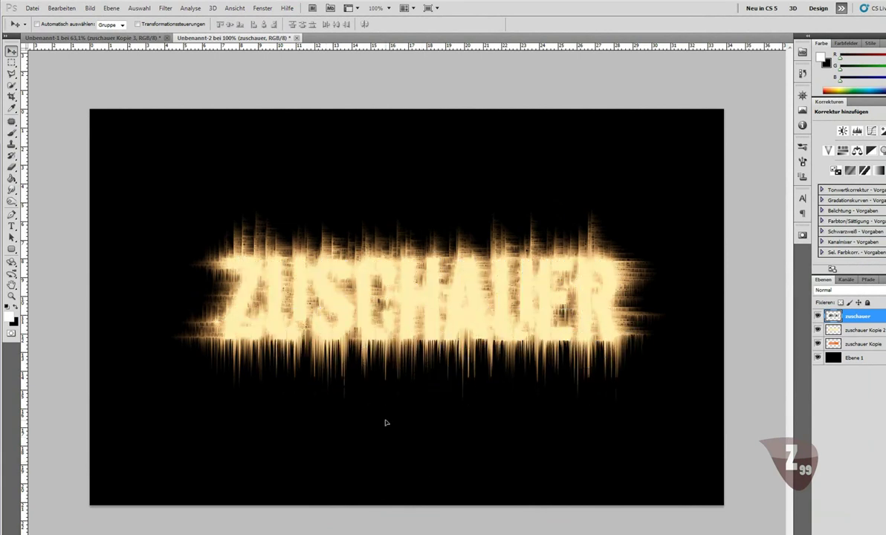
mouse_move(385, 425)
mouse_down()
mouse_move(336, 296)
mouse_move(324, 298)
mouse_up()
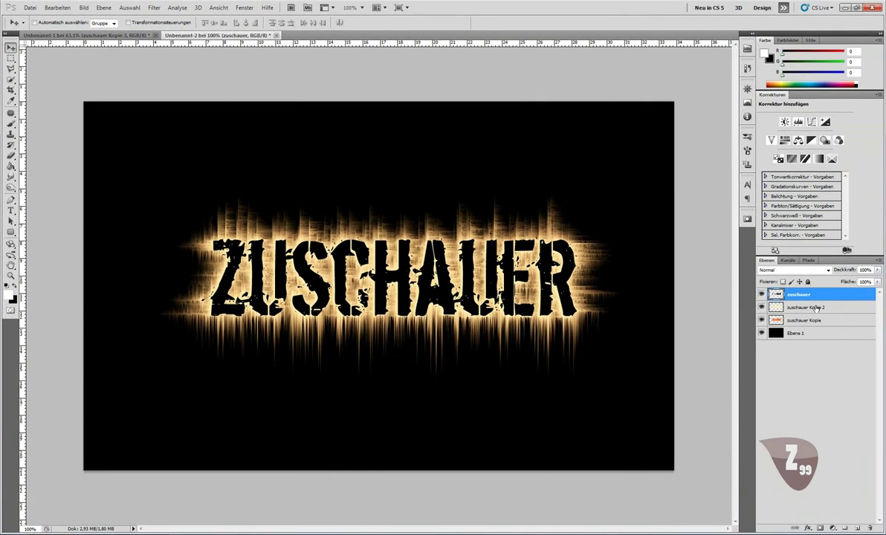
Step: Merge zuschauer, both Kopie layers and Ebene 1 into one layer
shift+click(815, 307)
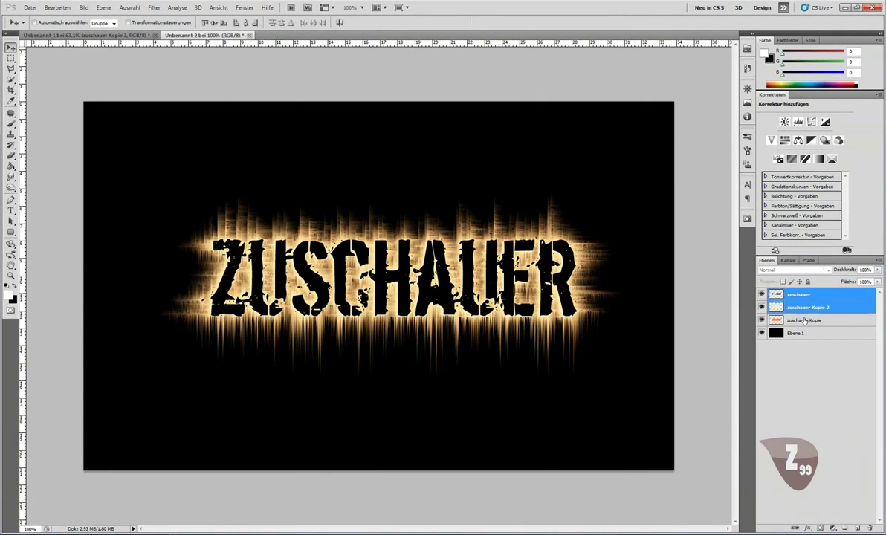
shift+click(803, 320)
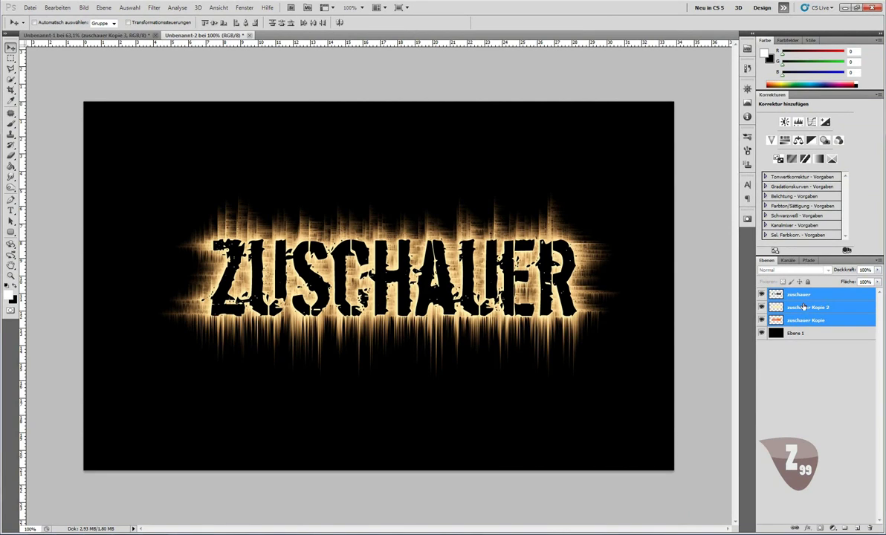
shift+click(798, 335)
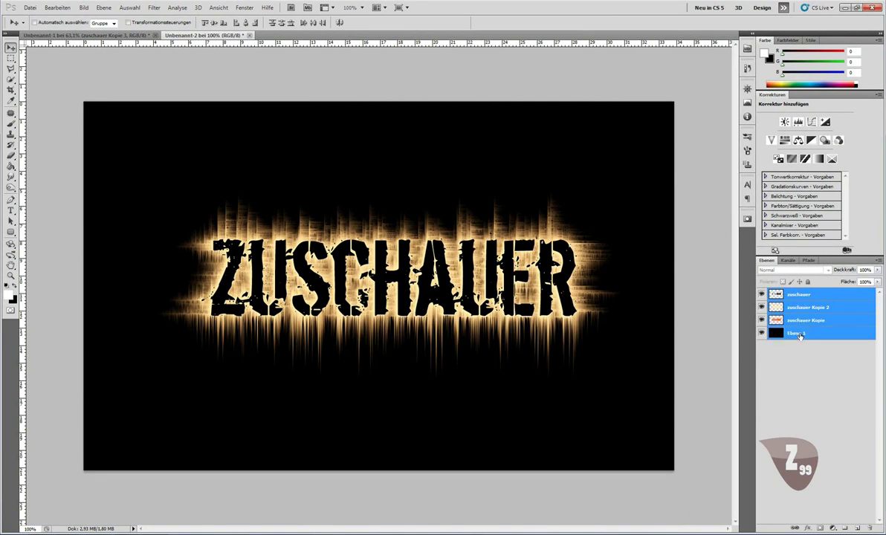
key(ctrl+e)
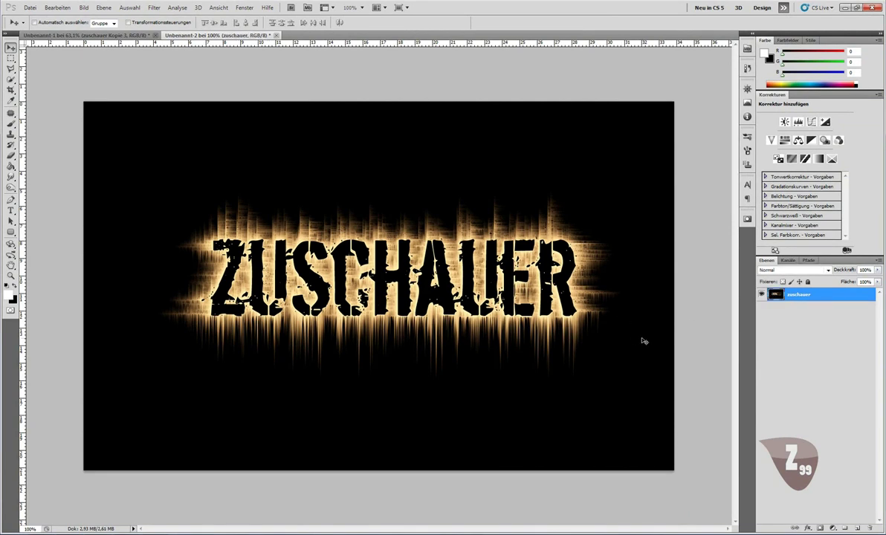